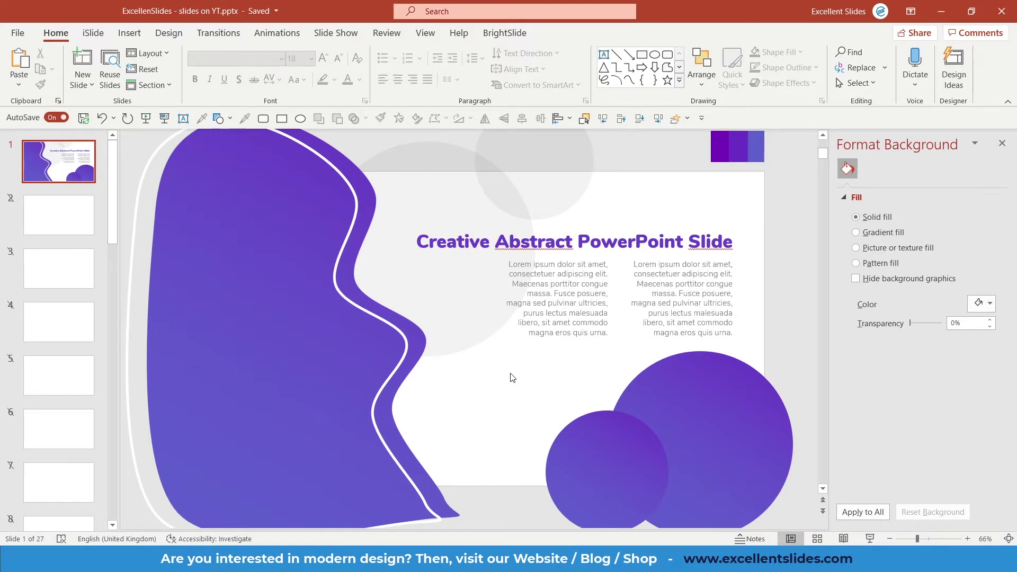
# Draw and delete a trial rectangle, then insert a blank slide after slide 1.
pyautogui.click(281, 118)
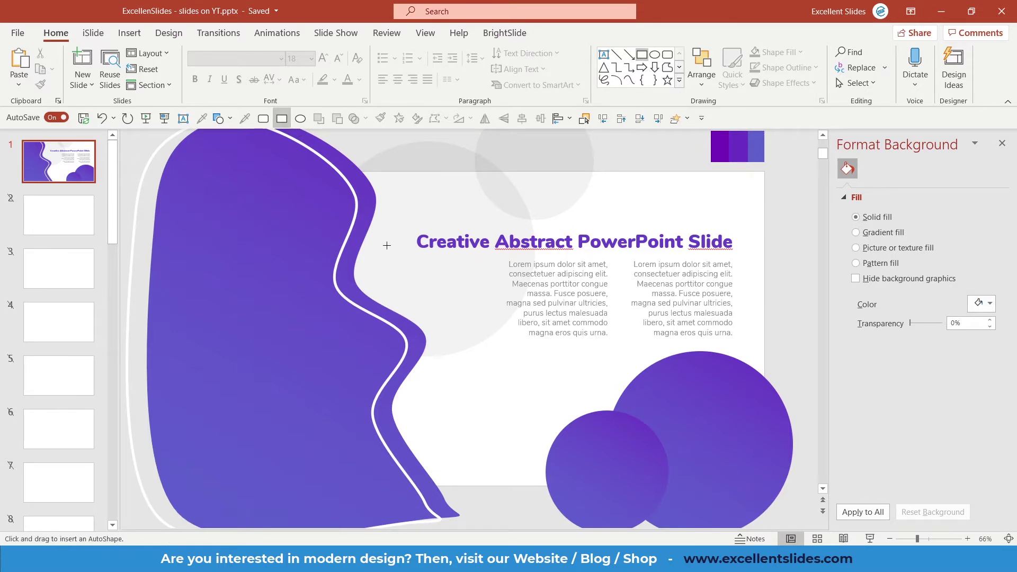
pyautogui.moveTo(387, 246); pyautogui.dragTo(402, 254)
pyautogui.press('Delete')
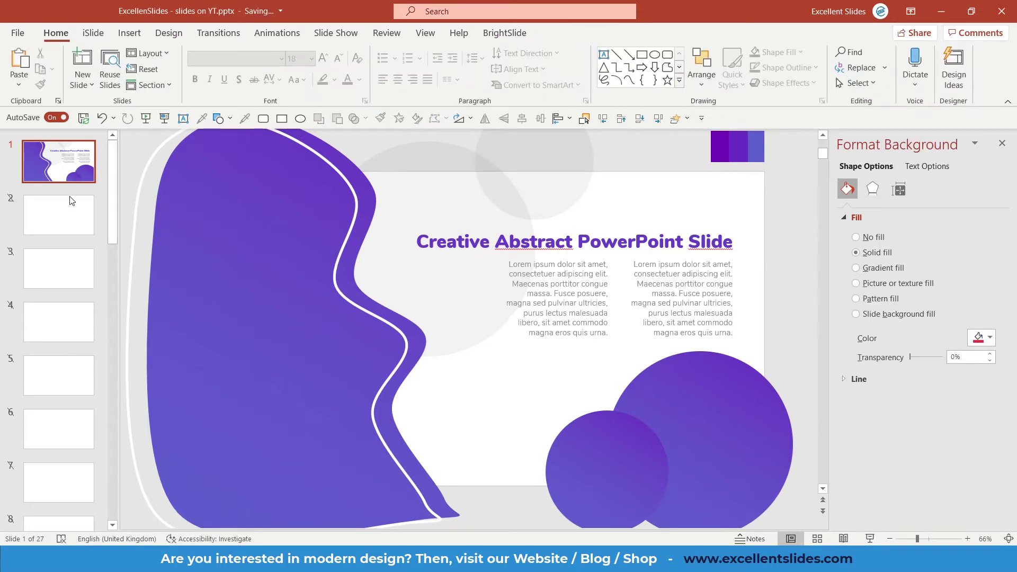
pyautogui.rightClick(72, 201)
pyautogui.click(106, 243)
pyautogui.rightClick(208, 244)
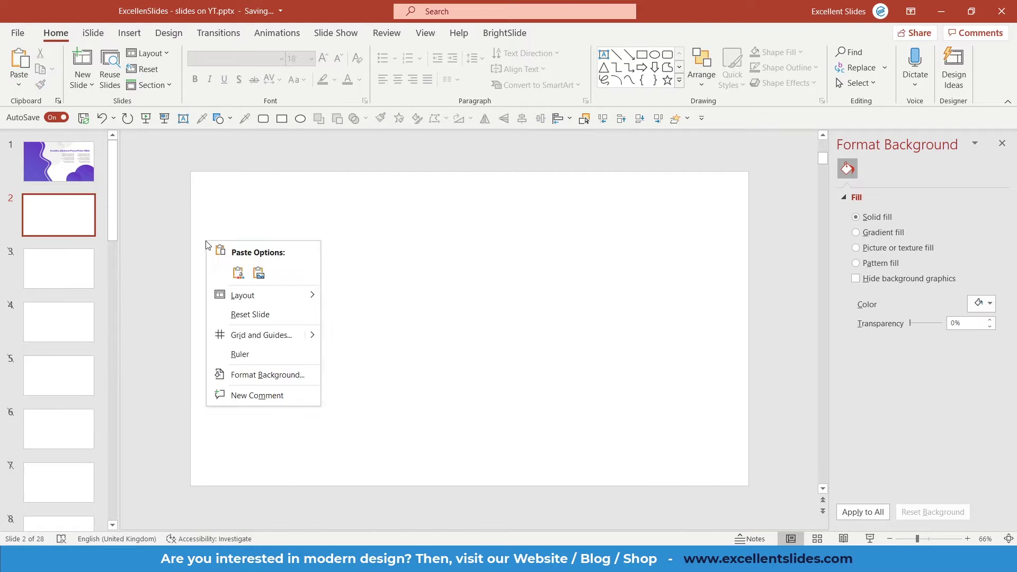
pyautogui.press('Escape')
# Draw a rectangle across slide 2 and fill it with an orange-to-blue gradient.
pyautogui.moveTo(378, 237); pyautogui.dragTo(668, 346)
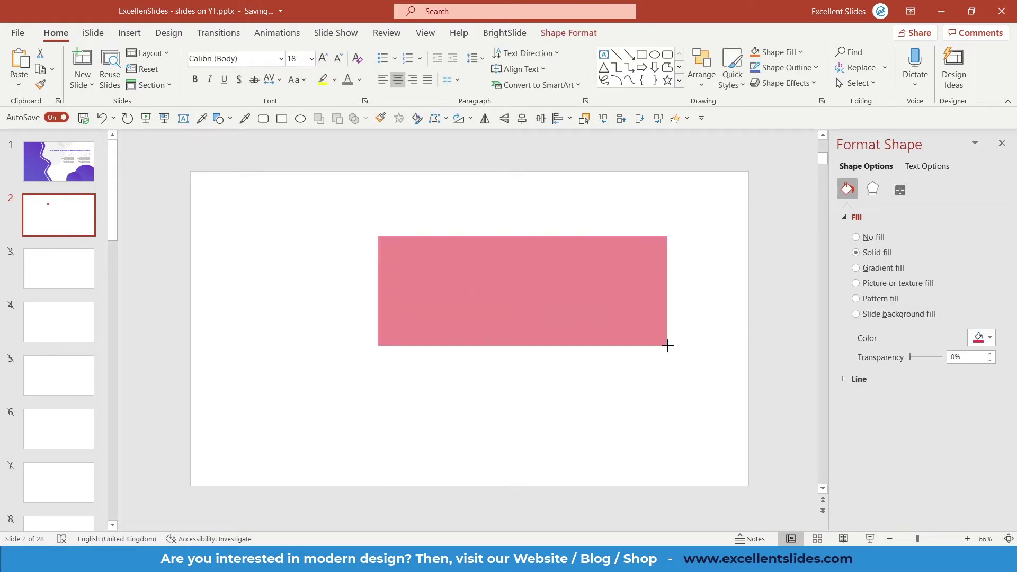
pyautogui.moveTo(556, 290); pyautogui.dragTo(479, 307)
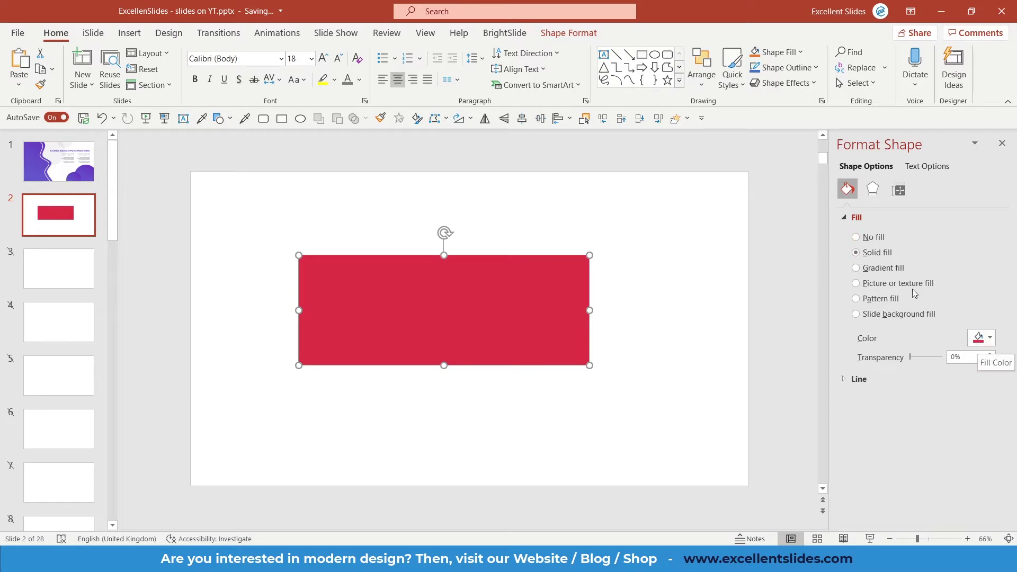
pyautogui.click(880, 270)
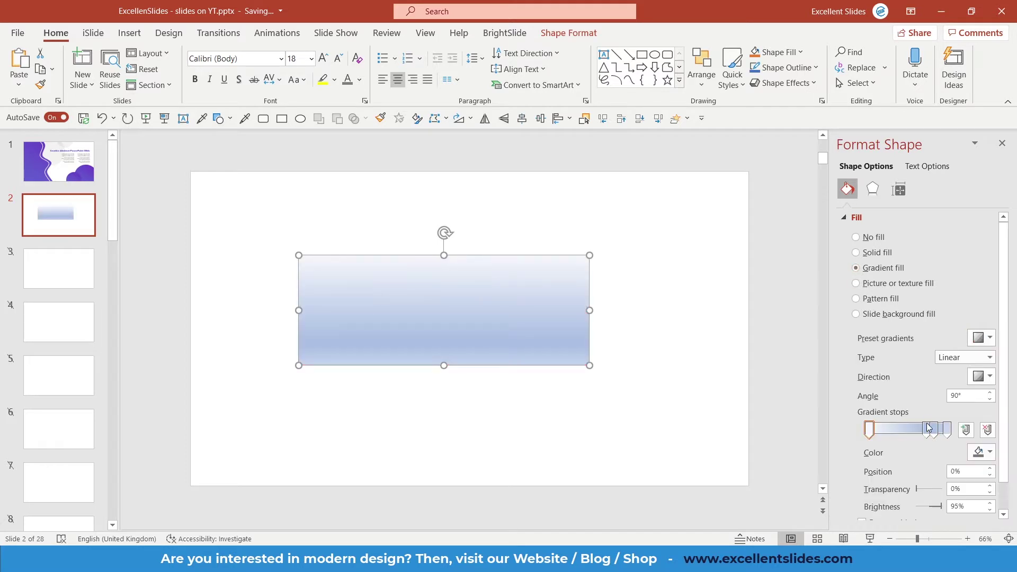
pyautogui.moveTo(935, 428); pyautogui.dragTo(937, 448)
pyautogui.click(982, 452)
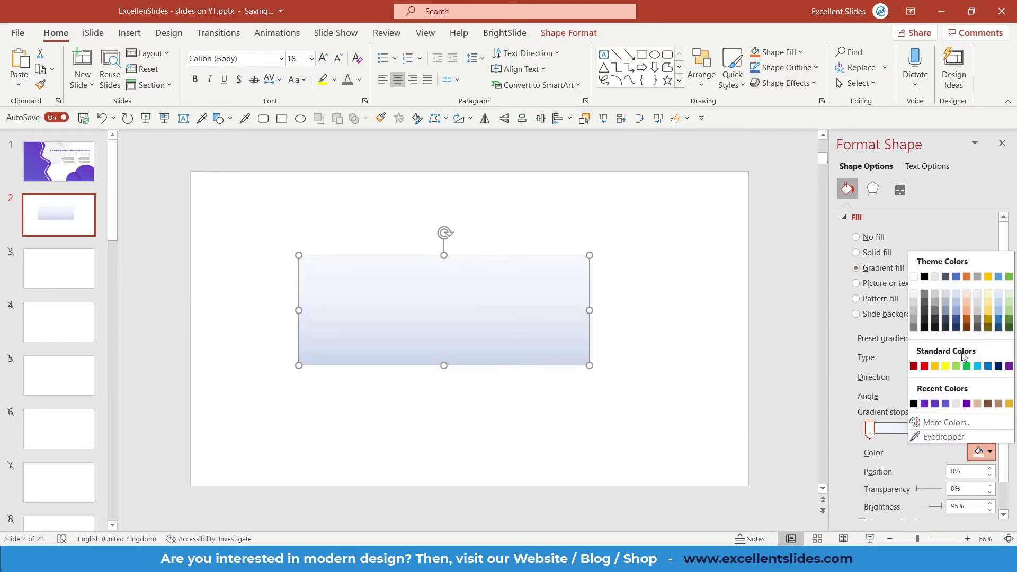
pyautogui.click(968, 277)
pyautogui.click(948, 429)
pyautogui.click(984, 452)
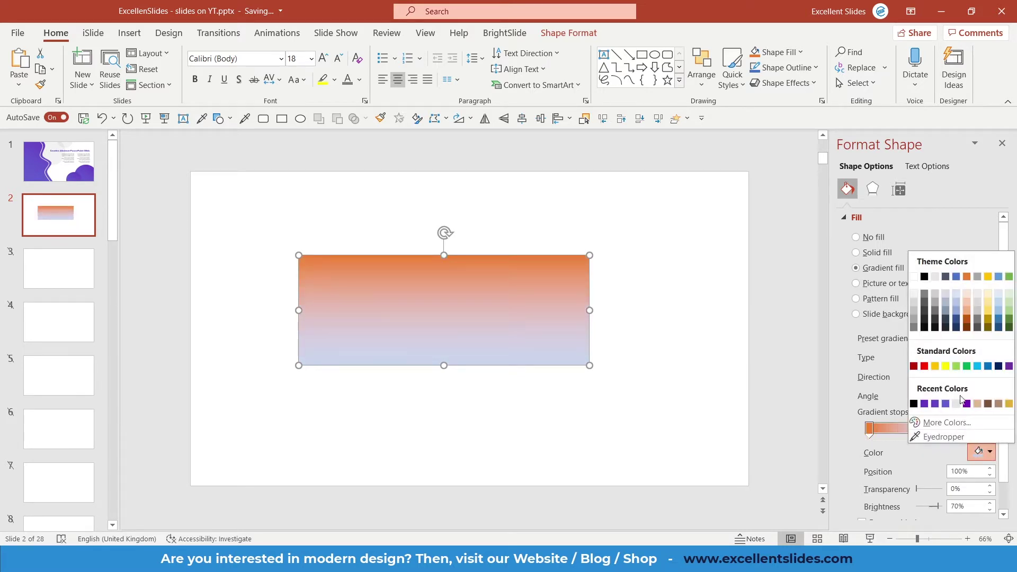
pyautogui.click(957, 276)
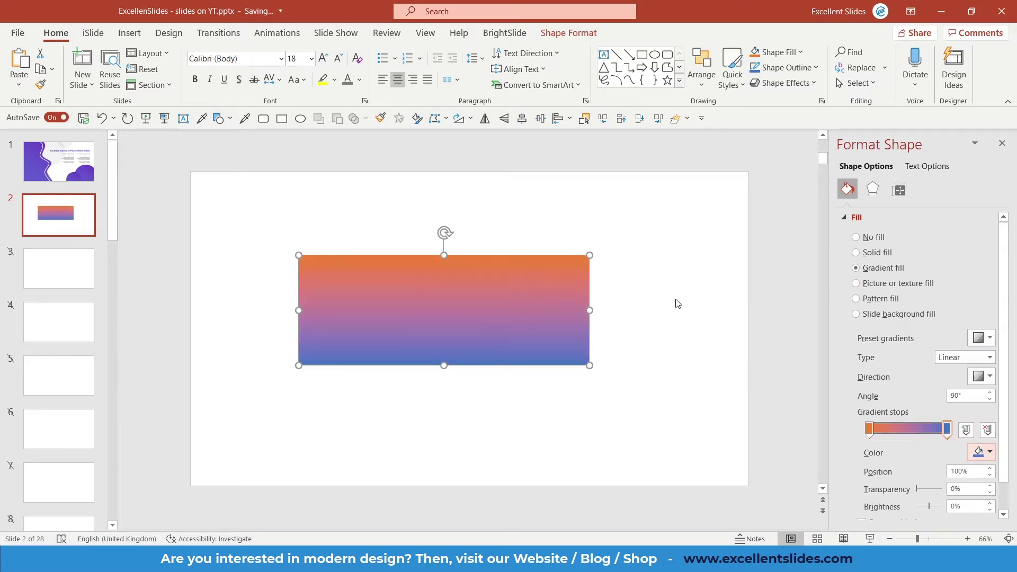
pyautogui.click(626, 403)
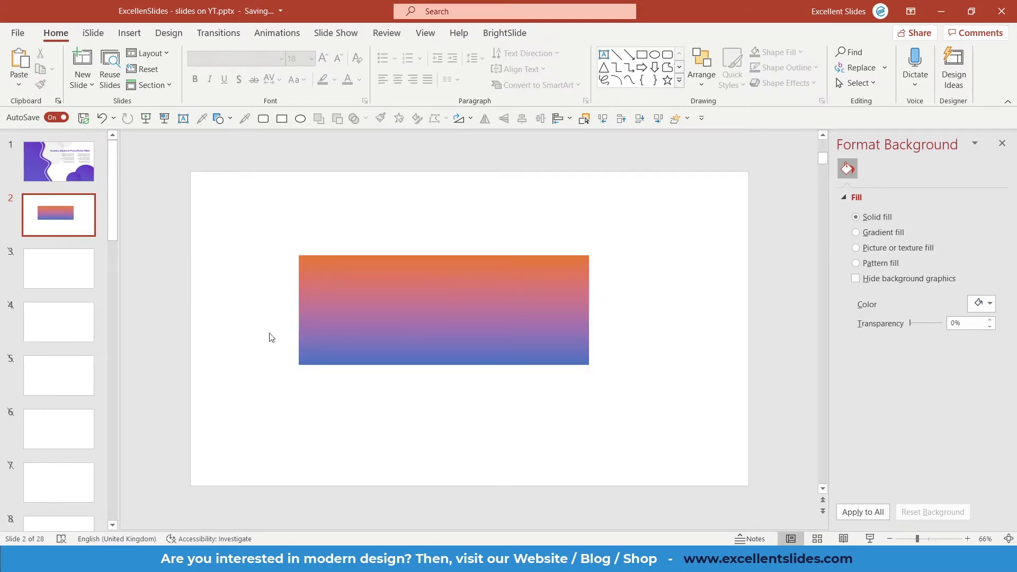
# Rotate the gradient rectangle about 45° counter-clockwise, then delete it.
pyautogui.click(474, 346)
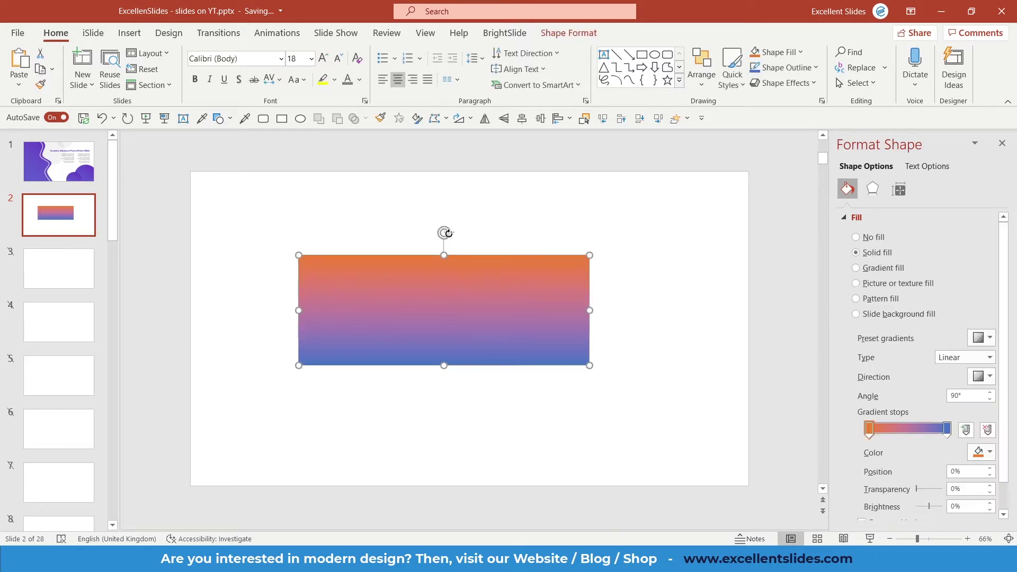
pyautogui.moveTo(445, 233); pyautogui.dragTo(380, 237)
pyautogui.press('Delete')
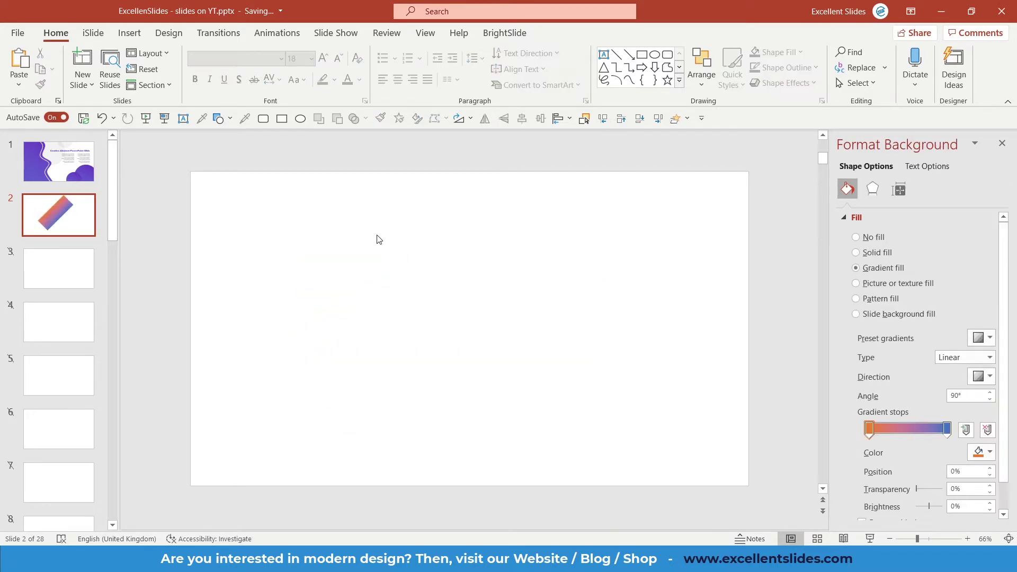
# Return to slide 1 and try moving the purple wave, then undo the move.
pyautogui.click(79, 179)
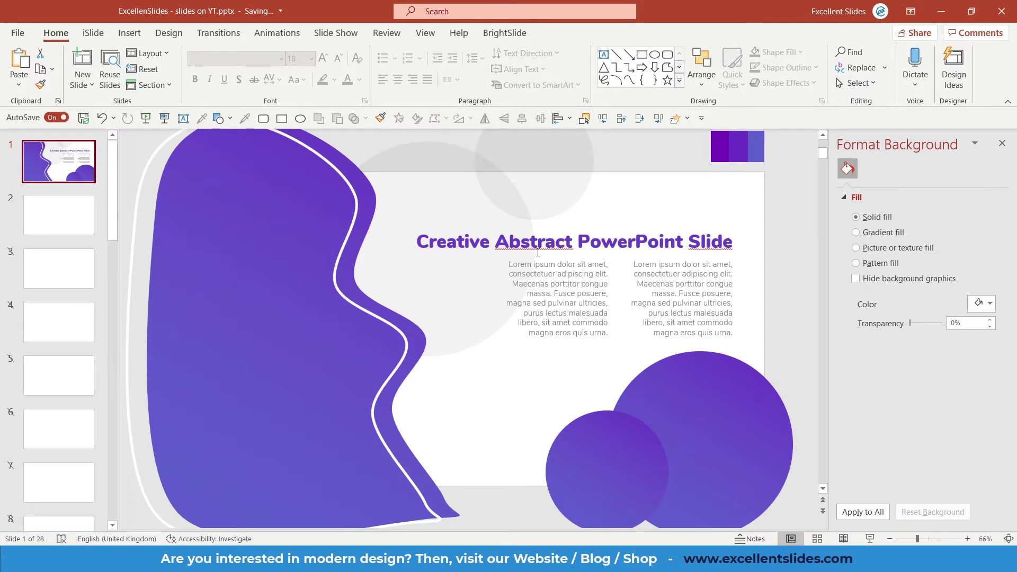
pyautogui.scroll(-2, 536, 257)
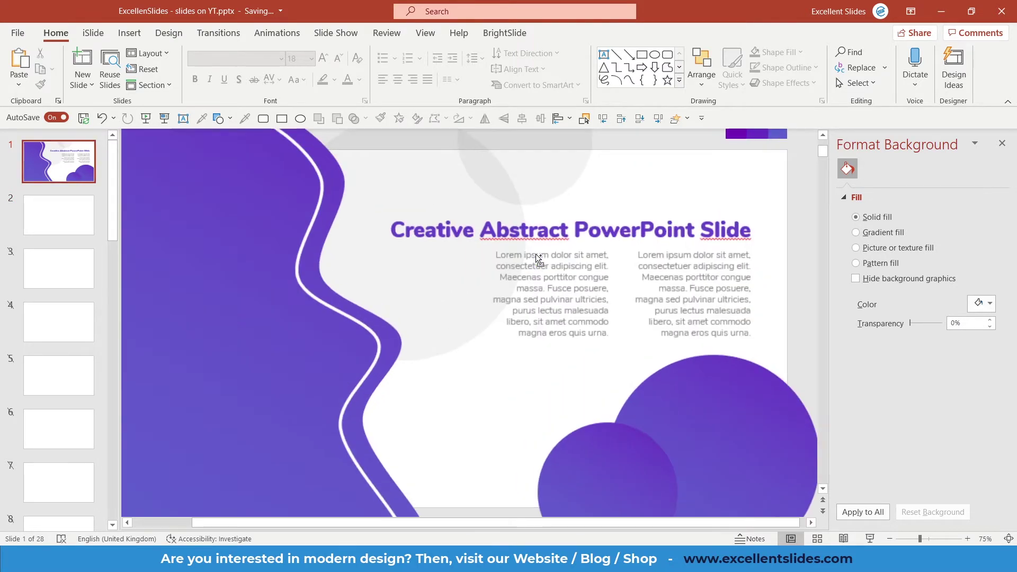
pyautogui.click(297, 269)
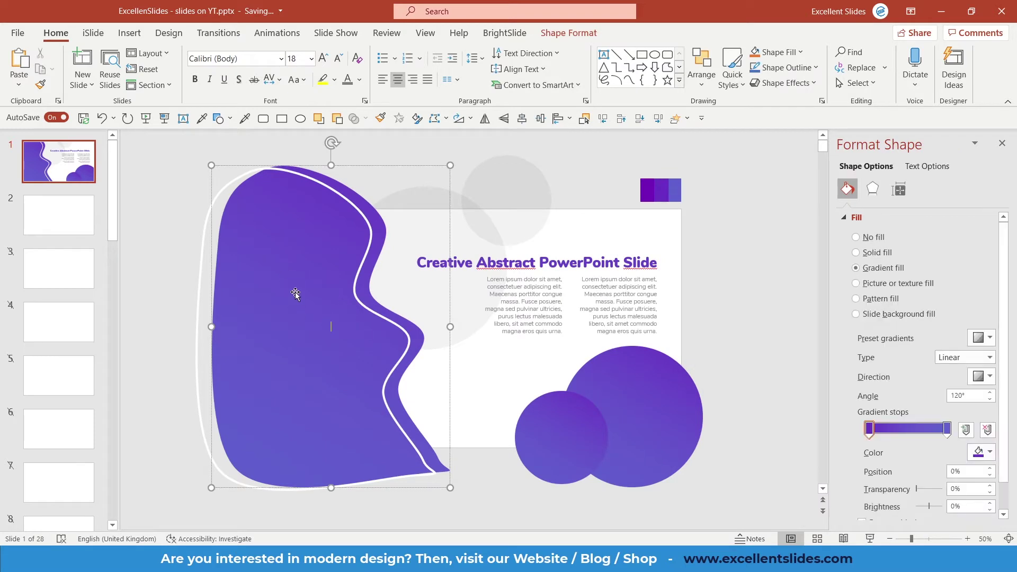
pyautogui.moveTo(307, 303); pyautogui.dragTo(333, 313)
pyautogui.hotkey('ctrl', 'z')
pyautogui.press('Escape')
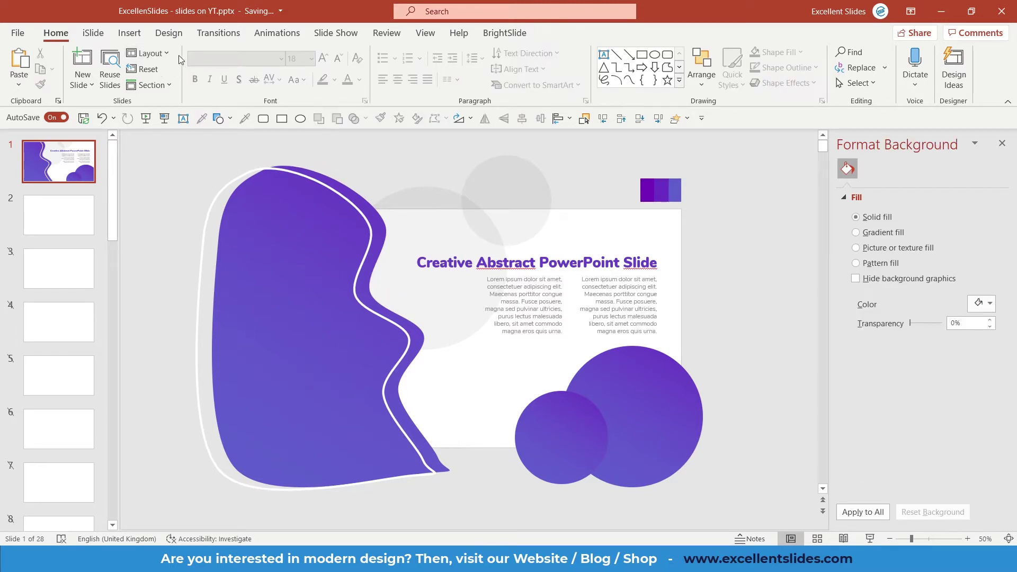
# Choose the Curve tool from the Insert Shapes gallery.
pyautogui.click(131, 34)
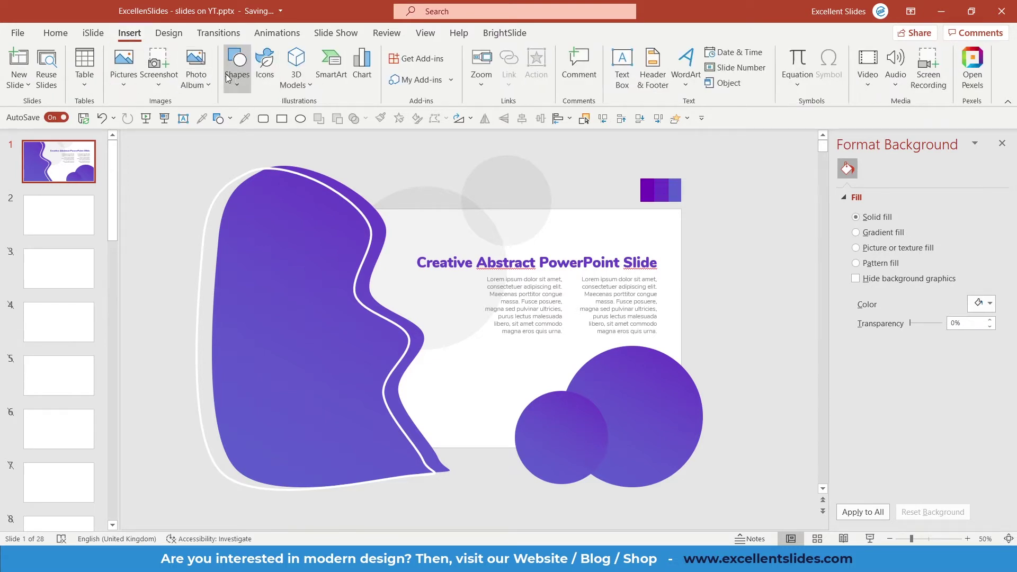
pyautogui.click(237, 85)
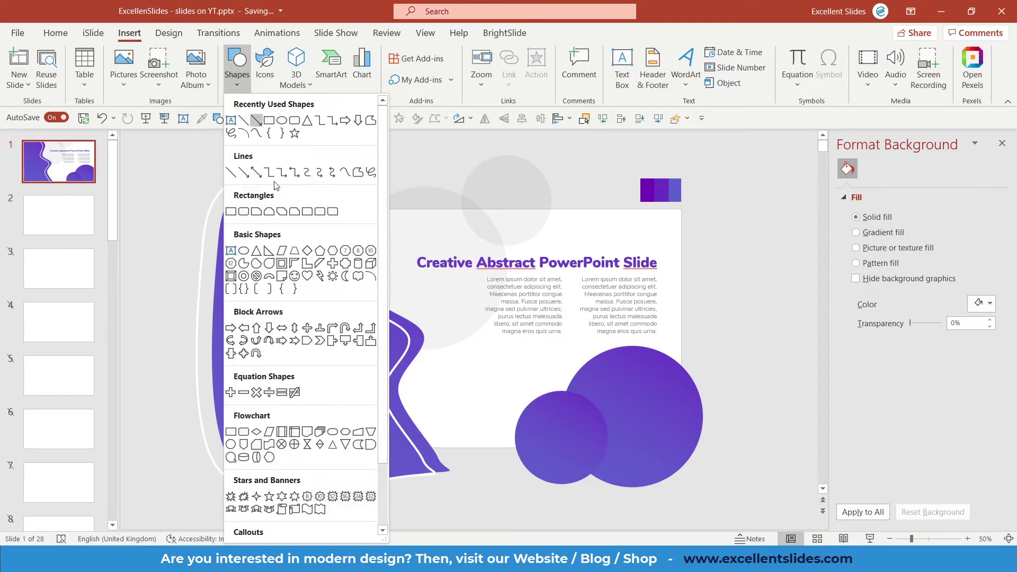
pyautogui.click(345, 173)
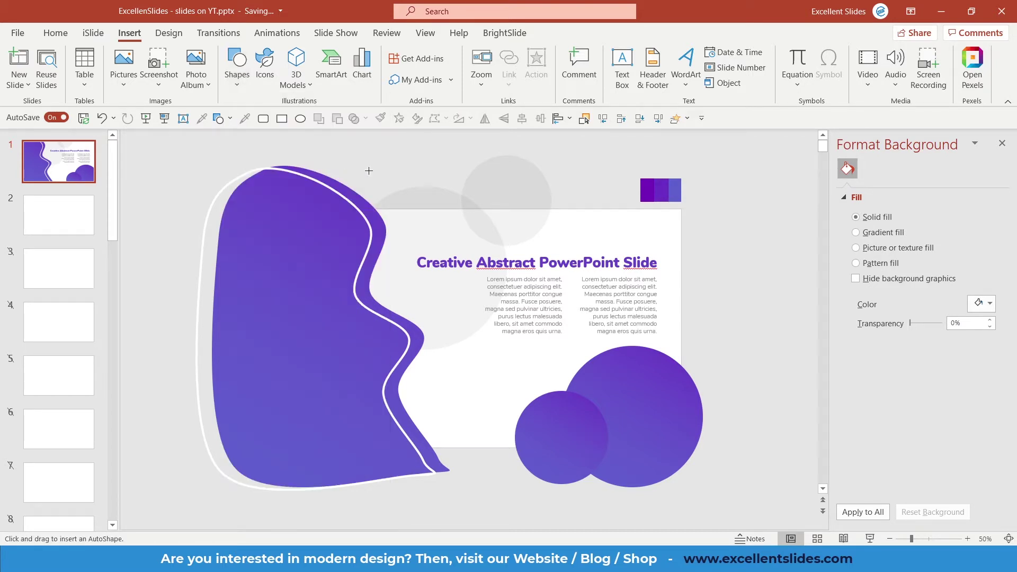
pyautogui.click(366, 182)
pyautogui.click(496, 167)
pyautogui.click(527, 241)
pyautogui.click(625, 286)
pyautogui.click(697, 315)
pyautogui.click(634, 369)
pyautogui.click(443, 349)
pyautogui.click(447, 303)
pyautogui.click(380, 254)
pyautogui.click(367, 183)
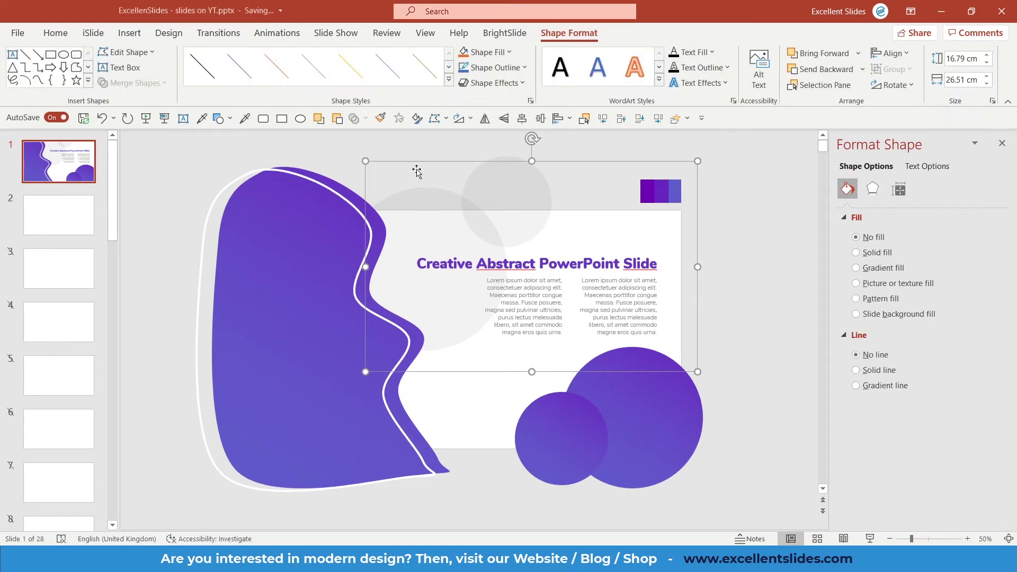
pyautogui.click(464, 52)
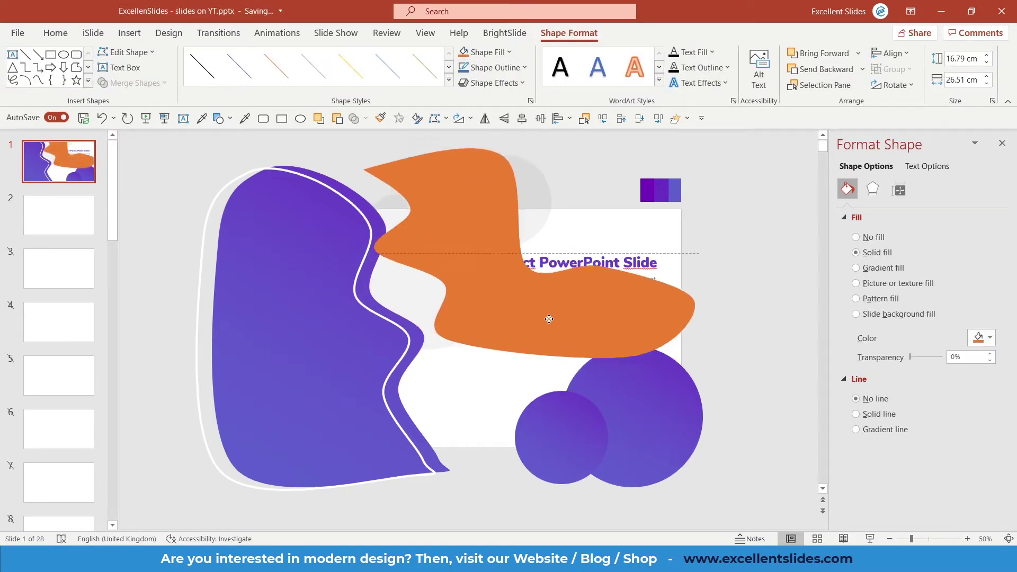
pyautogui.moveTo(541, 321); pyautogui.dragTo(514, 326)
pyautogui.press('Delete')
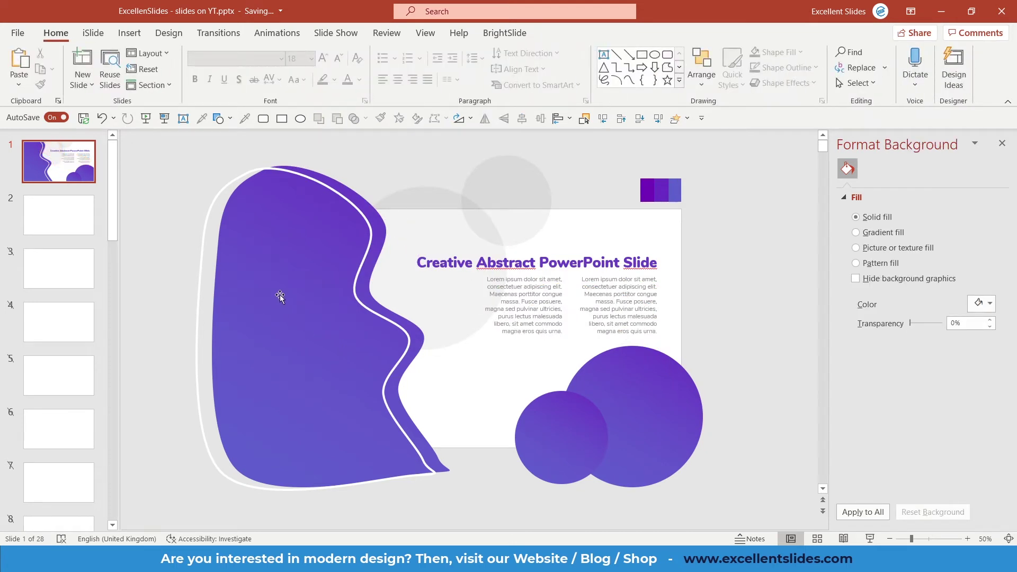
# Pick the Curve tool and place points down the purple wave's right edge.
pyautogui.click(234, 127)
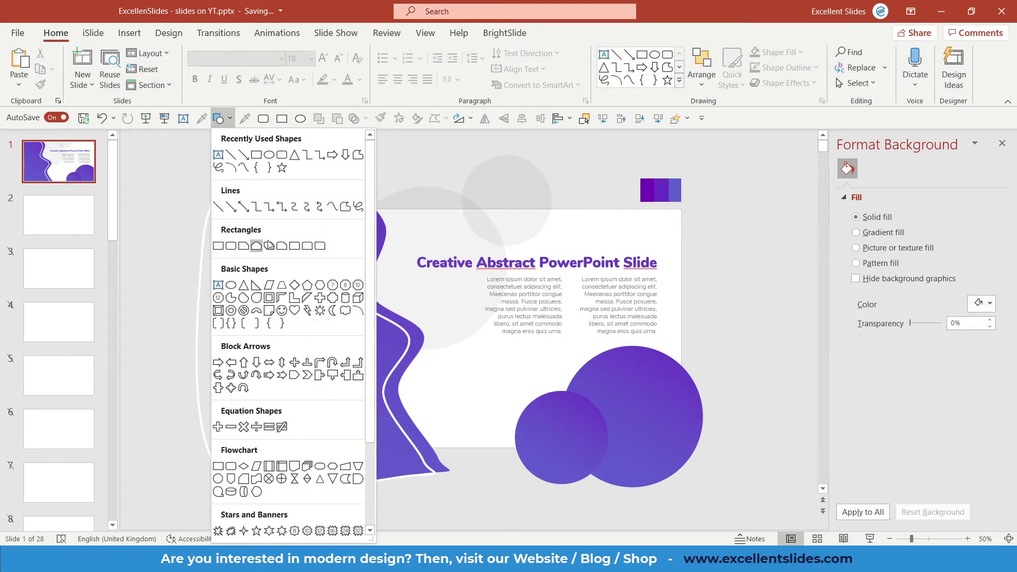
pyautogui.click(244, 168)
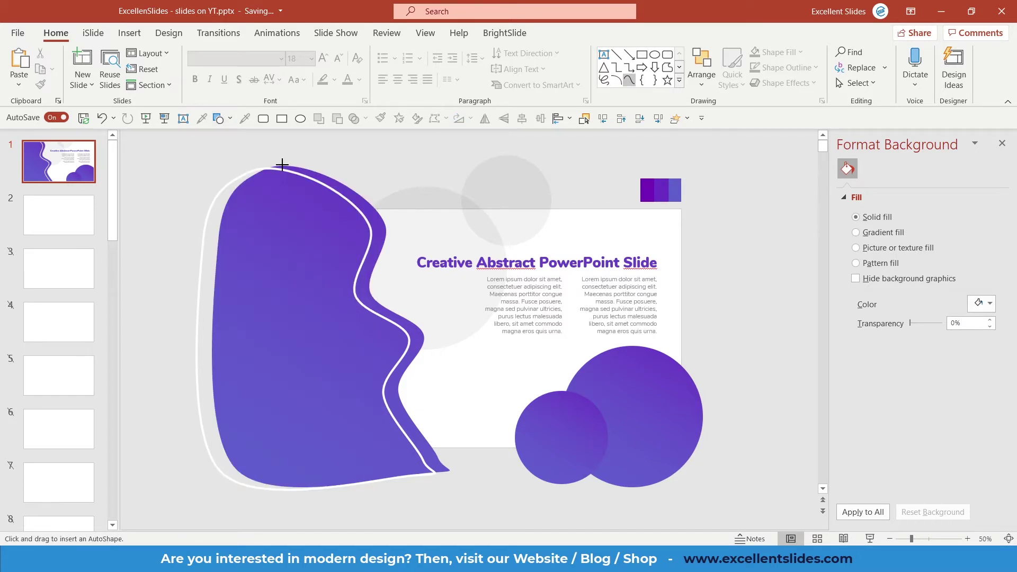
pyautogui.click(379, 215)
pyautogui.click(367, 283)
pyautogui.click(412, 321)
pyautogui.click(424, 341)
pyautogui.click(400, 375)
# Trace the wave's bottom, left side and top, close the shape and fill it orange.
pyautogui.click(450, 478)
pyautogui.click(254, 510)
pyautogui.click(188, 371)
pyautogui.click(201, 164)
pyautogui.click(291, 170)
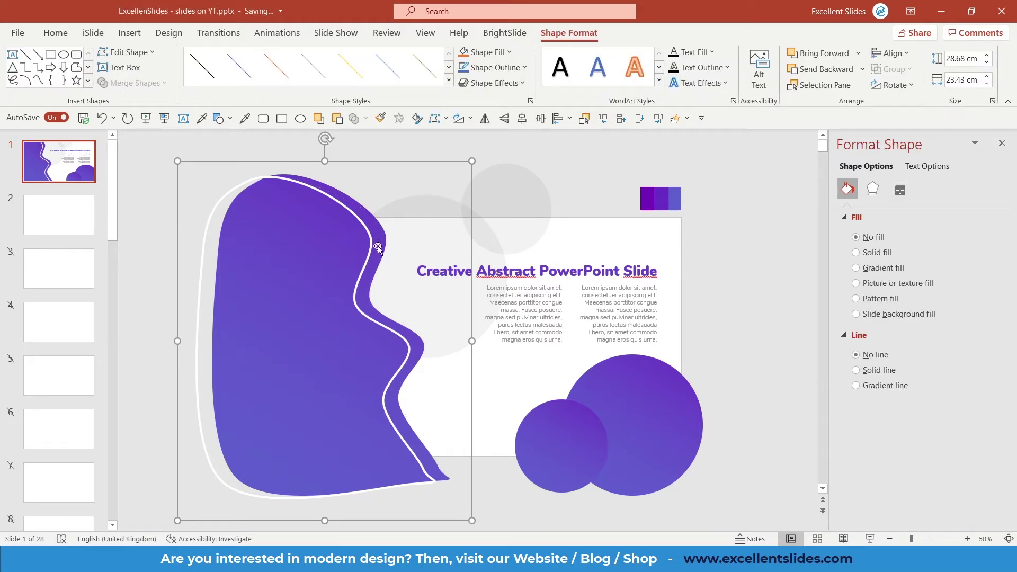
pyautogui.click(464, 52)
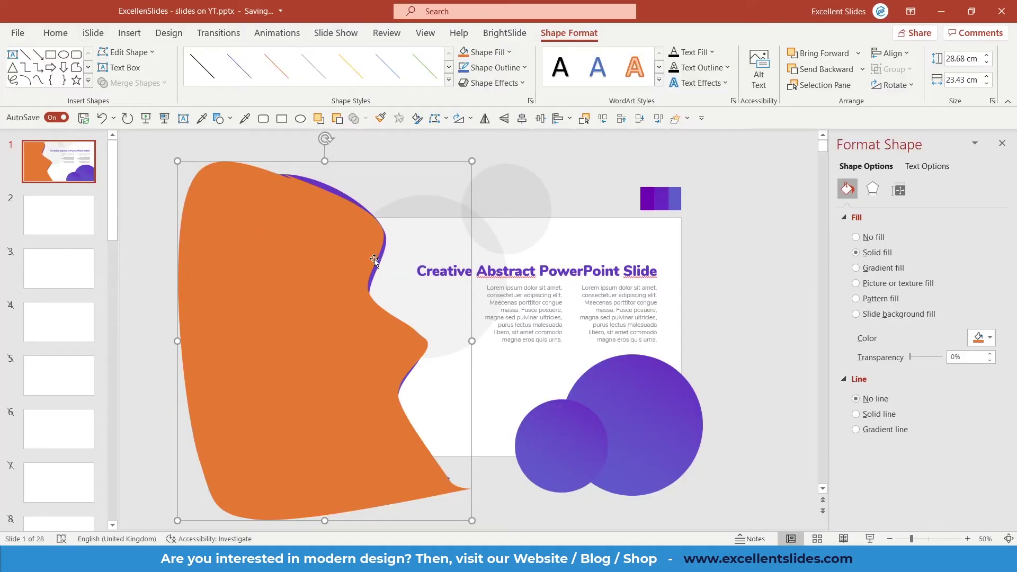
# Move the orange traced shape from slide 1 onto slide 2.
pyautogui.hotkey('ctrl', 'z')
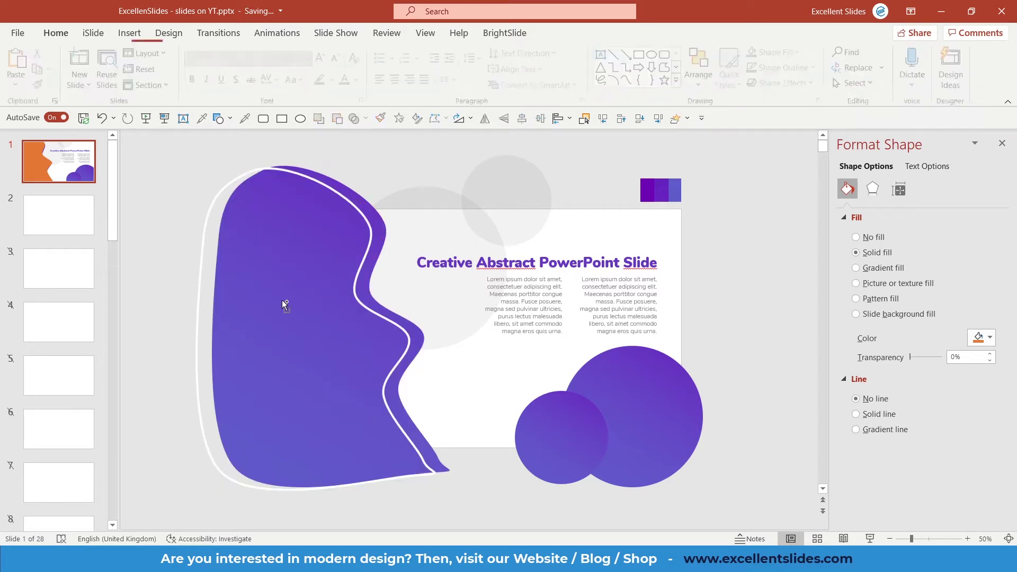
pyautogui.click(77, 219)
pyautogui.hotkey('ctrl', 'v')
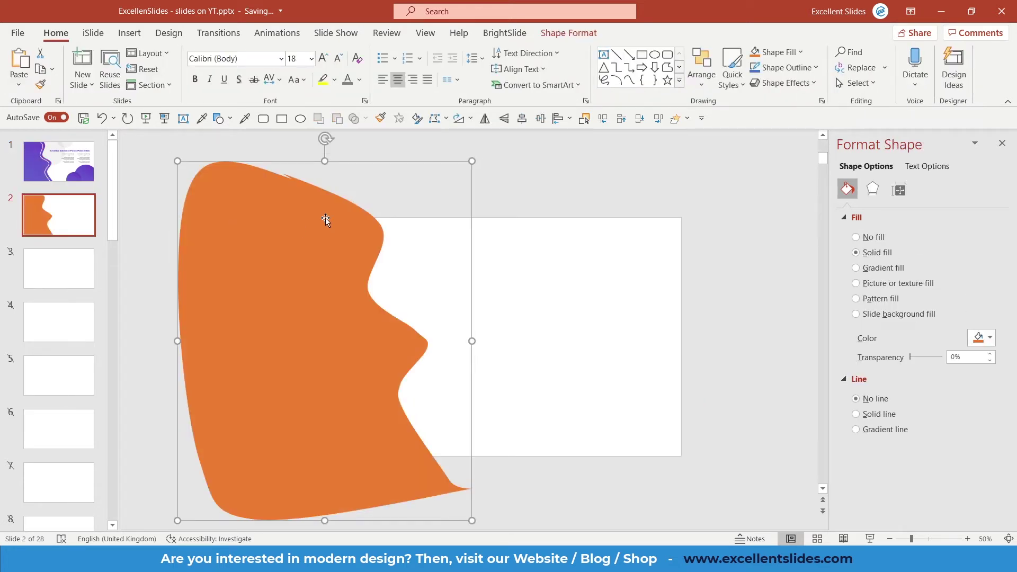
# Format-paint slide 1's purple wave gradient onto the orange wave, then return to slide 1.
pyautogui.click(58, 161)
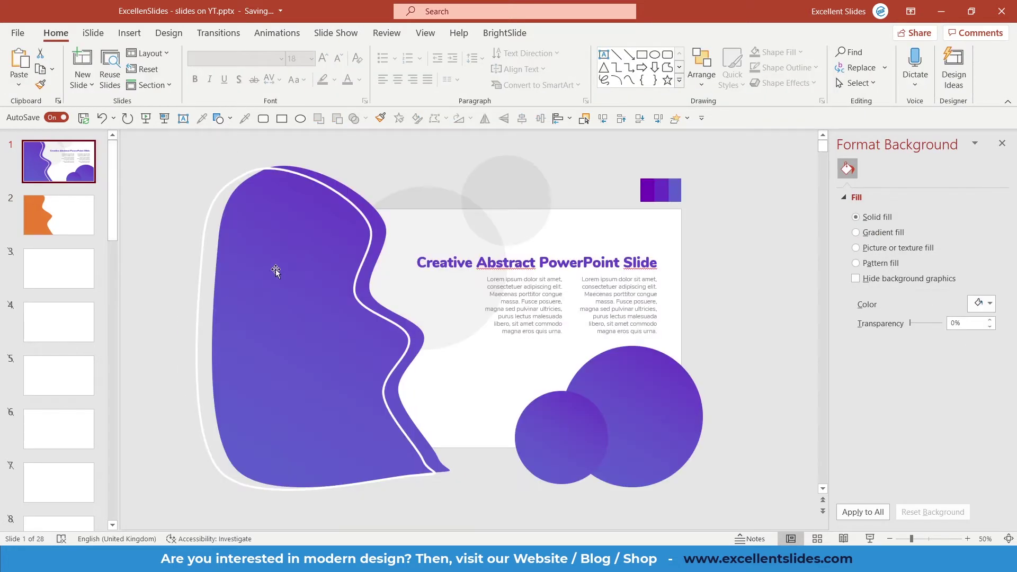
pyautogui.click(279, 265)
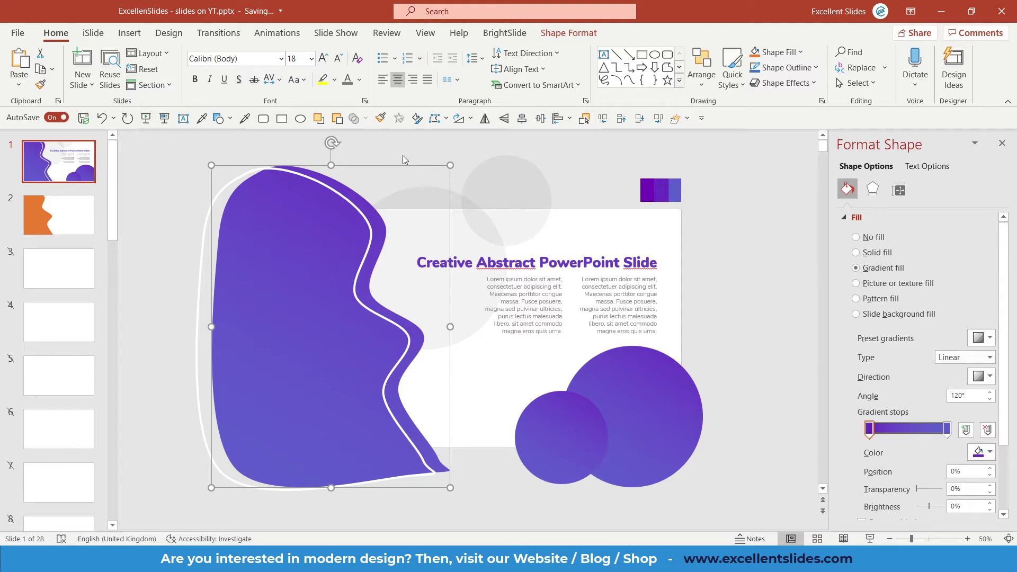
pyautogui.click(380, 116)
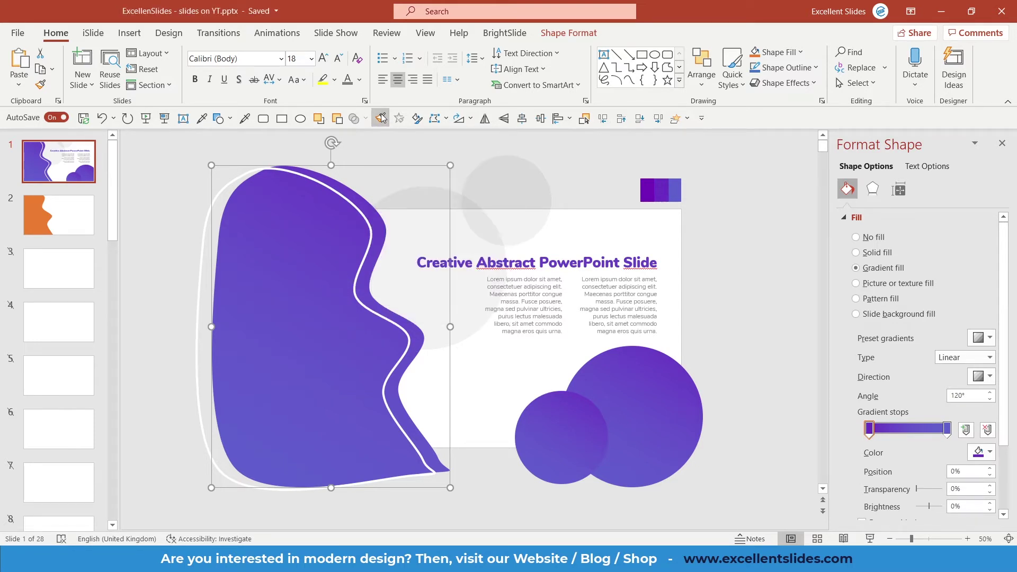
pyautogui.click(88, 222)
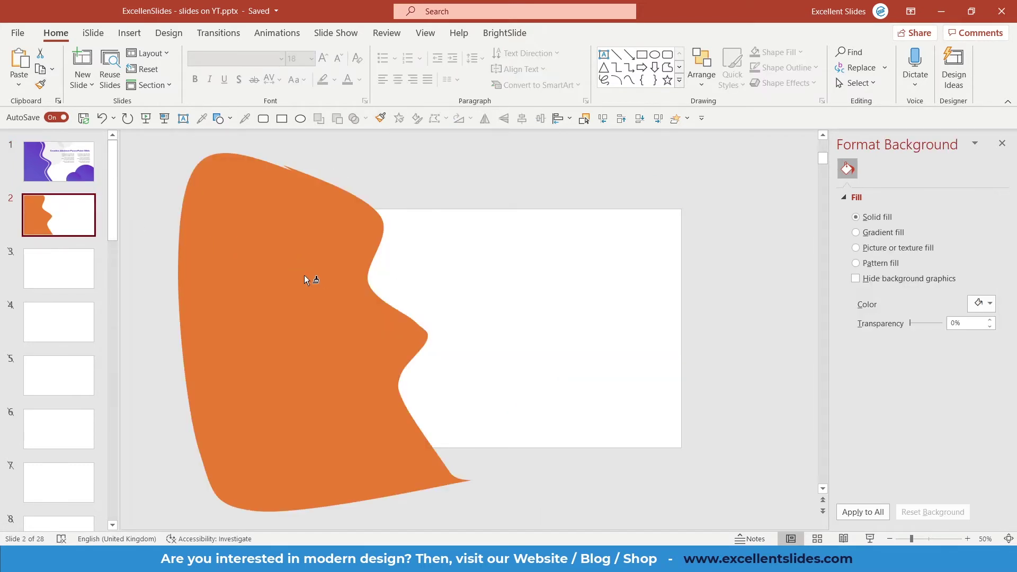
pyautogui.click(304, 276)
pyautogui.click(545, 282)
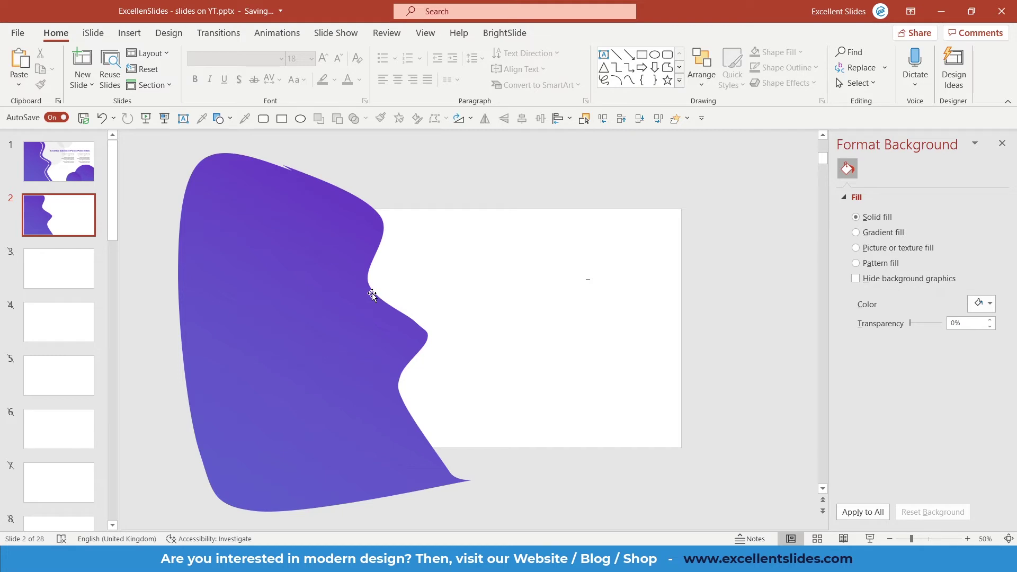
pyautogui.click(357, 193)
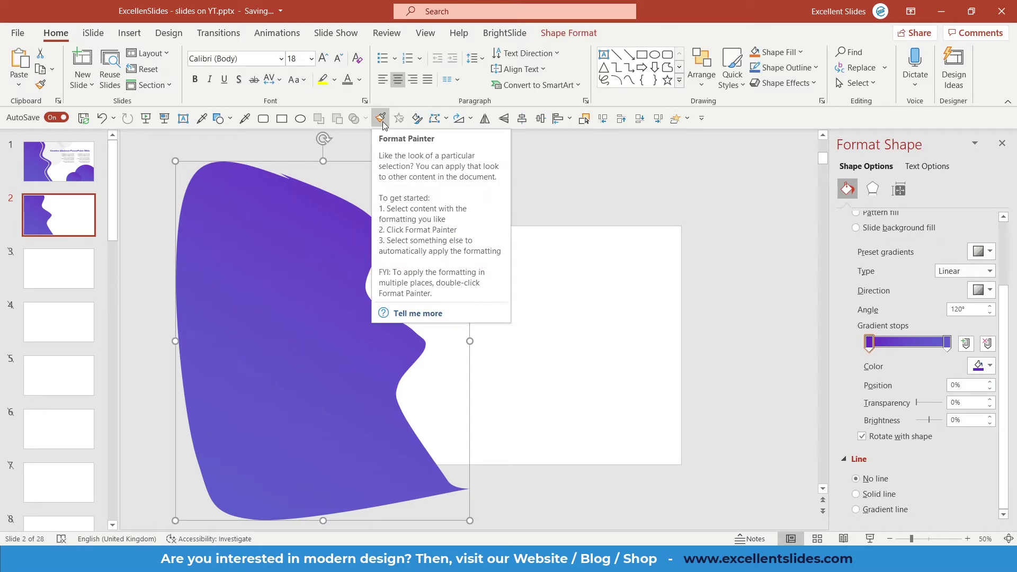
pyautogui.click(27, 158)
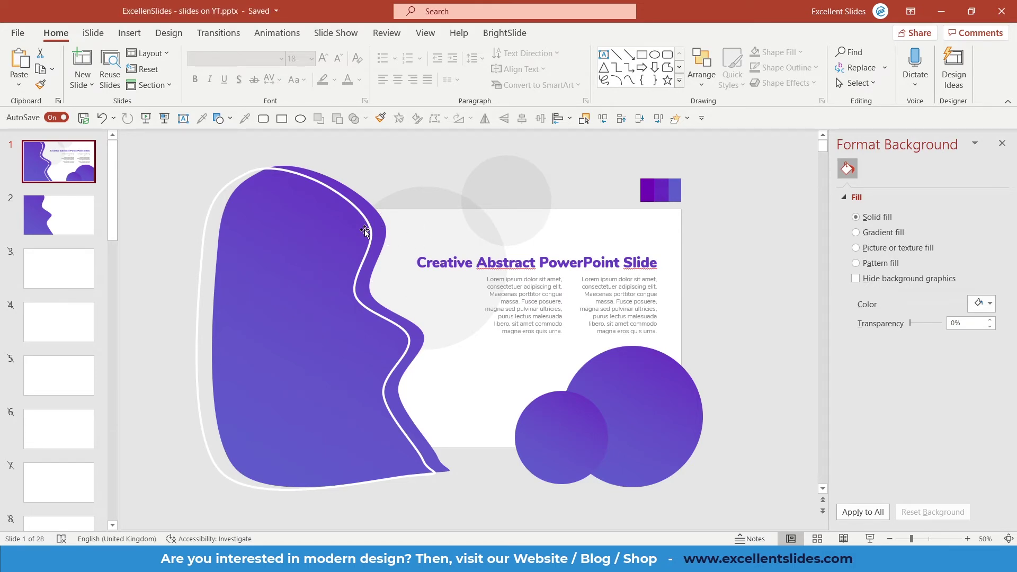
# Duplicate the wave on slide 2 and give the copy no fill and a white outline.
pyautogui.press('Down')
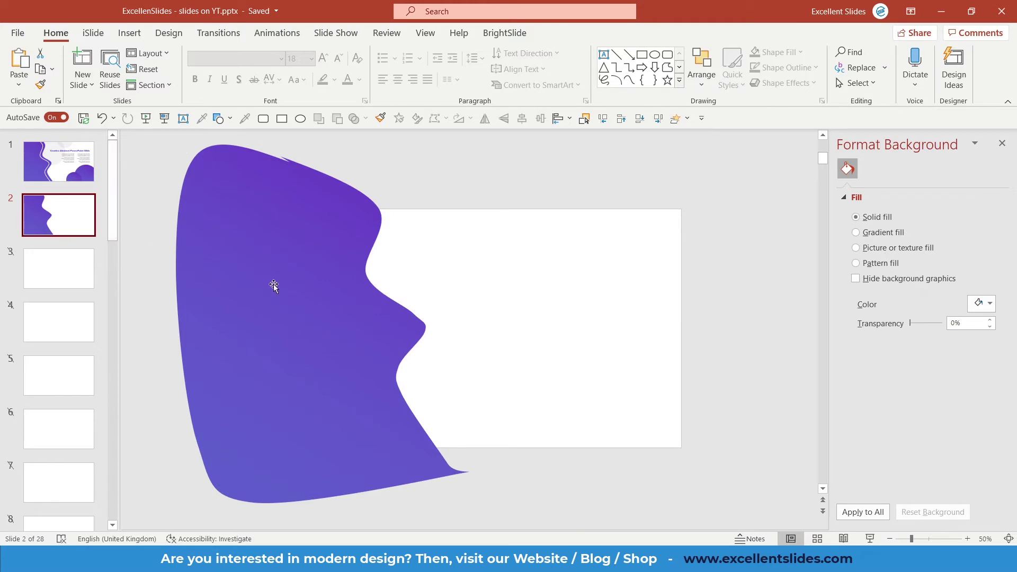
pyautogui.click(273, 286)
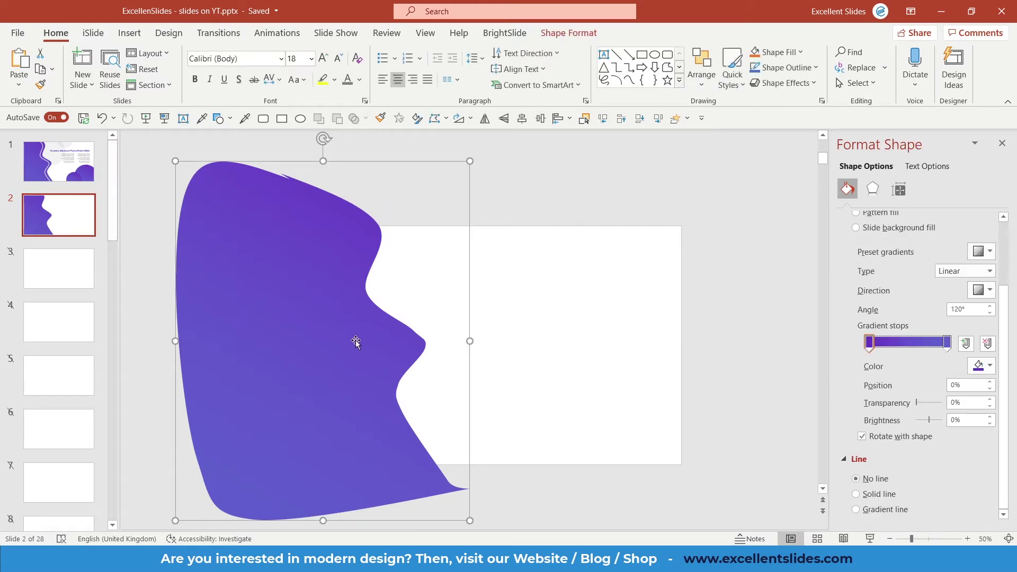
pyautogui.moveTo(350, 355); pyautogui.dragTo(597, 344)
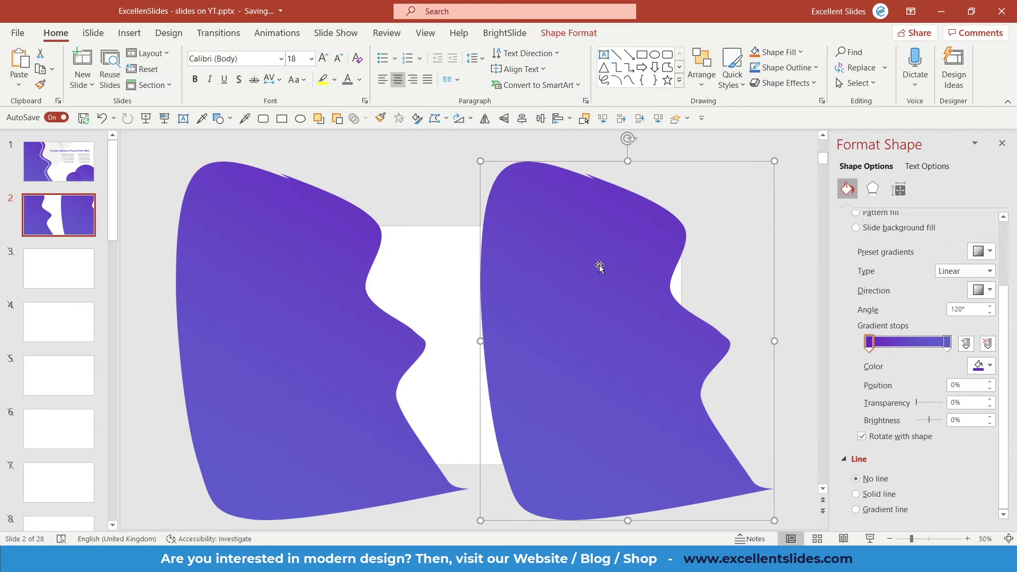
pyautogui.click(781, 52)
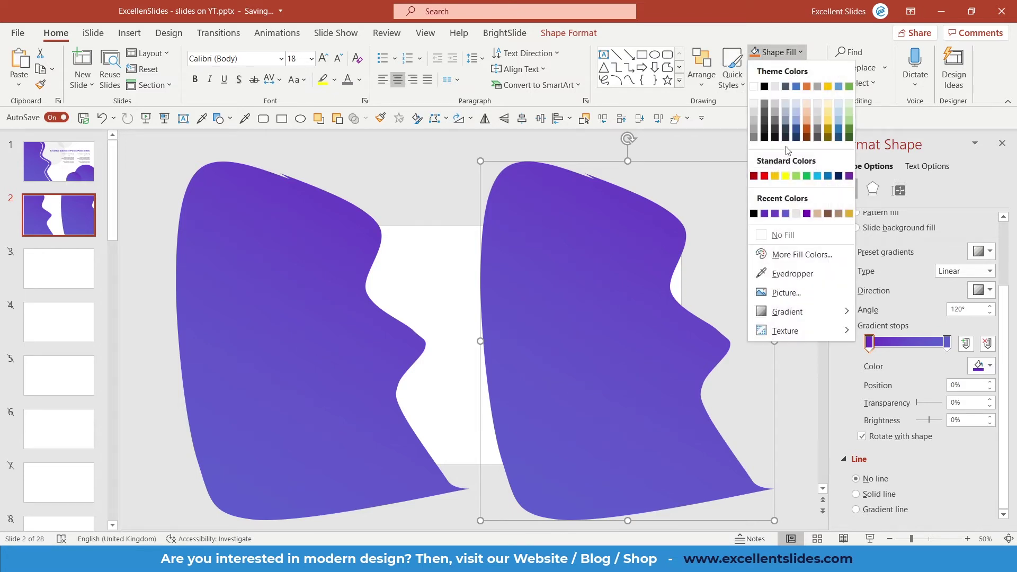
pyautogui.click(788, 238)
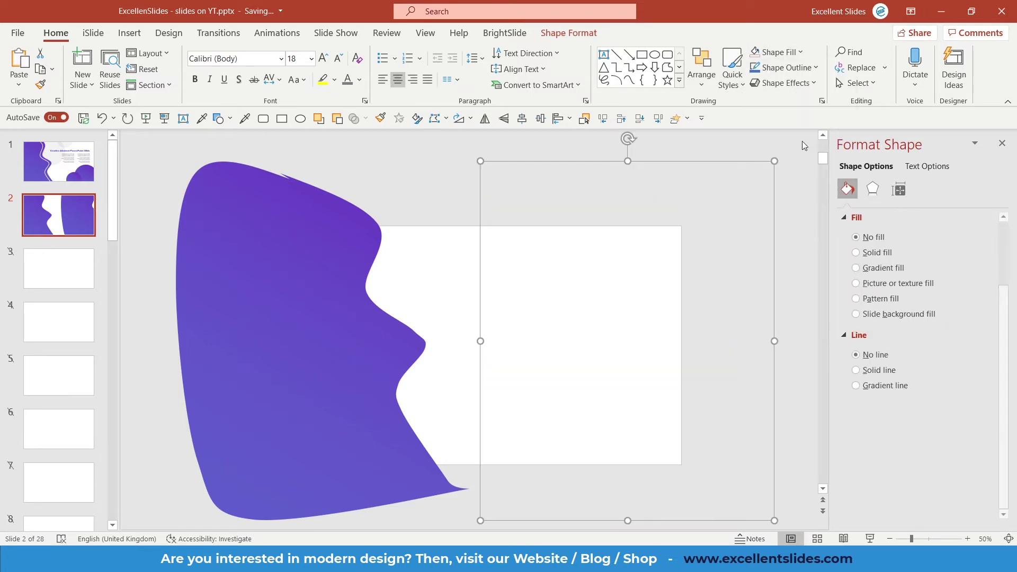
pyautogui.click(798, 73)
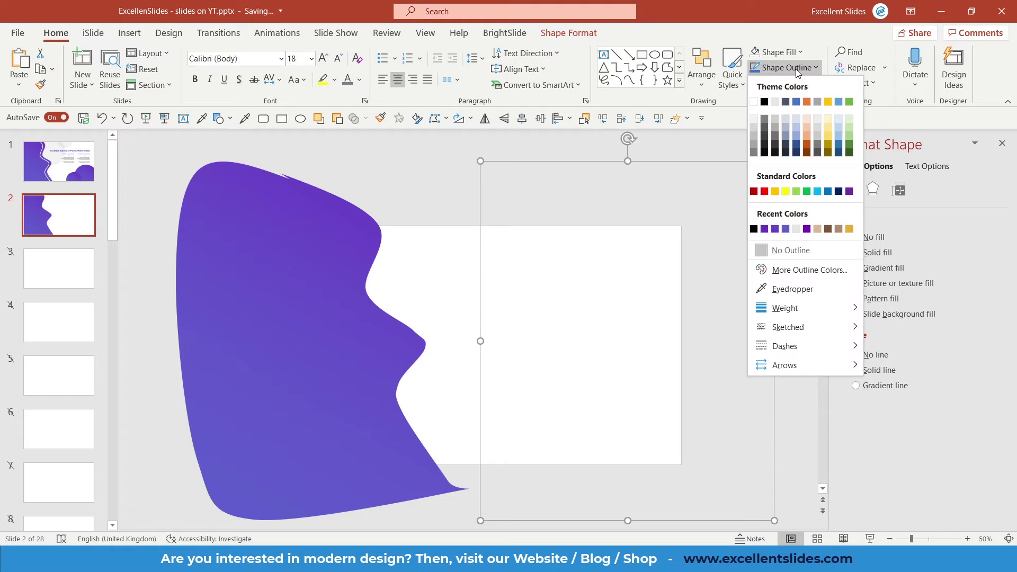
pyautogui.click(756, 103)
# Move the outlined copy over the wave, thicken its outline to 6 pt, and offset it left.
pyautogui.moveTo(660, 200); pyautogui.dragTo(359, 186)
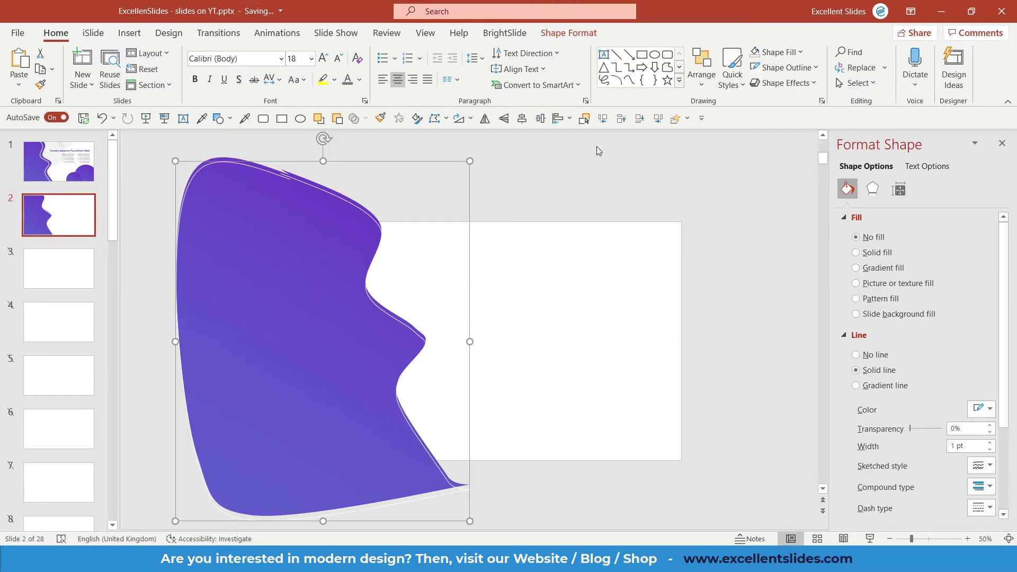
pyautogui.click(795, 69)
pyautogui.moveTo(799, 311)
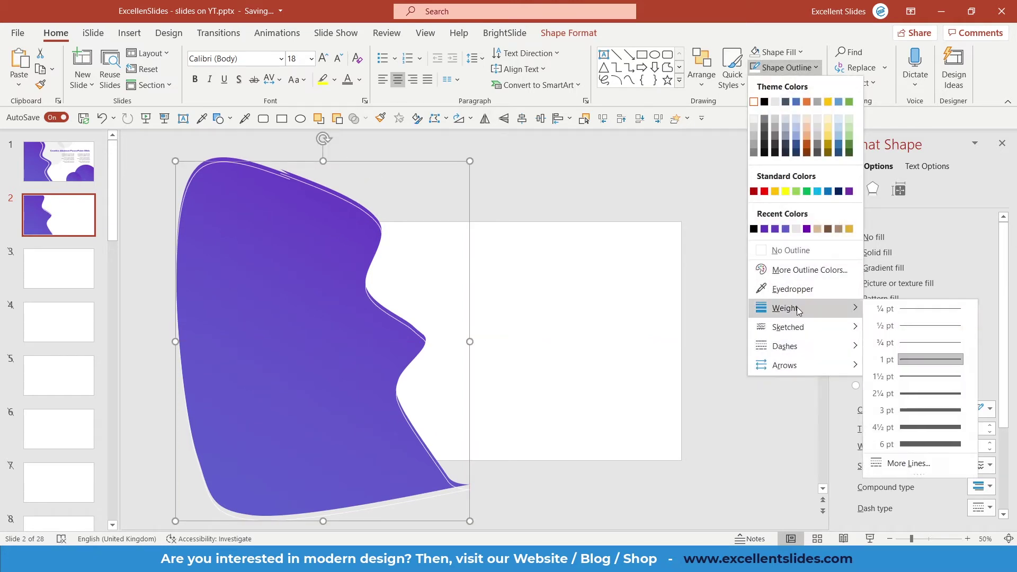
pyautogui.click(934, 447)
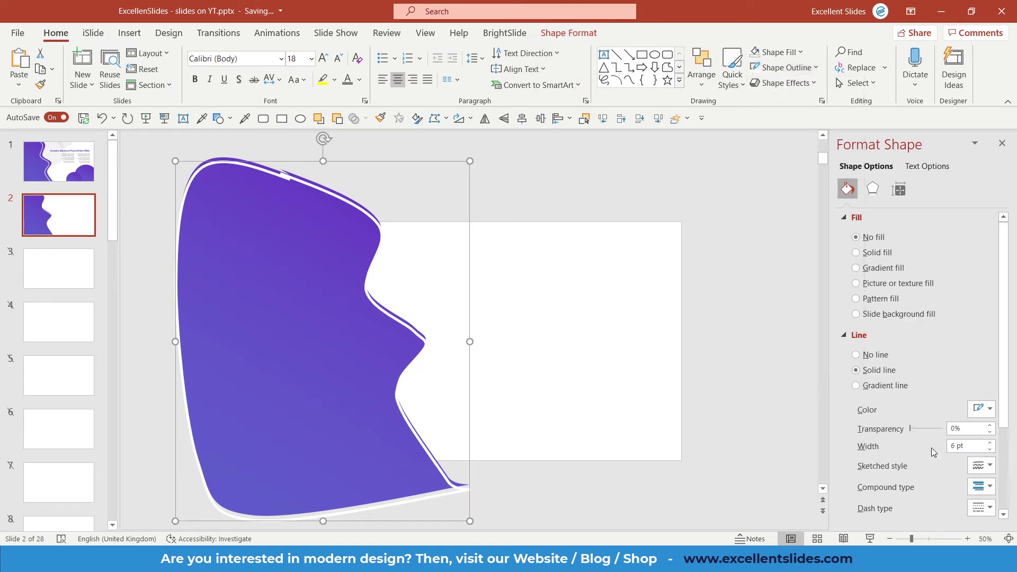
pyautogui.moveTo(469, 276); pyautogui.dragTo(454, 260)
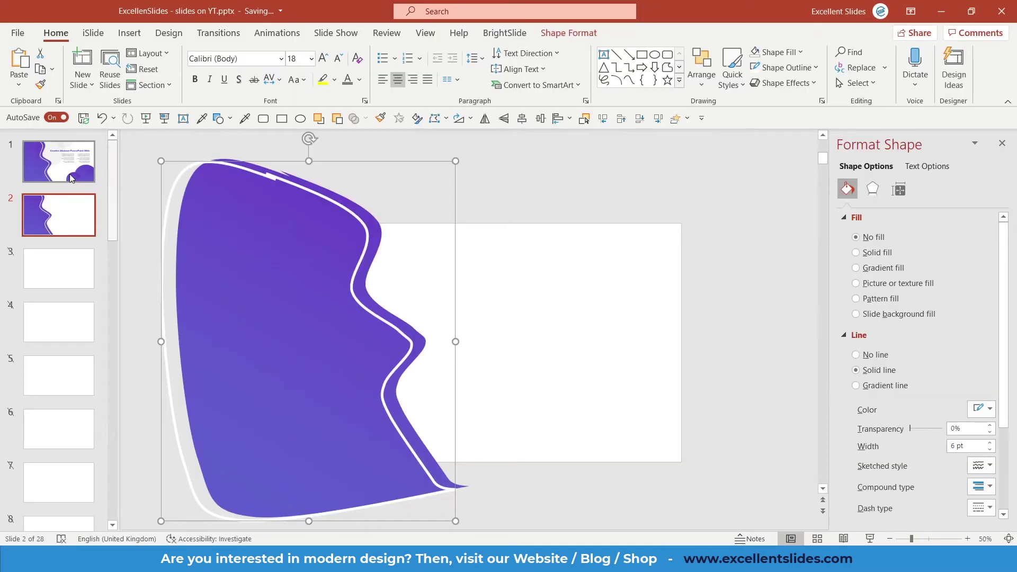
# Select both lorem ipsum columns and the 'Creative Abstract PowerPoint Slide' title on slide 1.
pyautogui.click(69, 173)
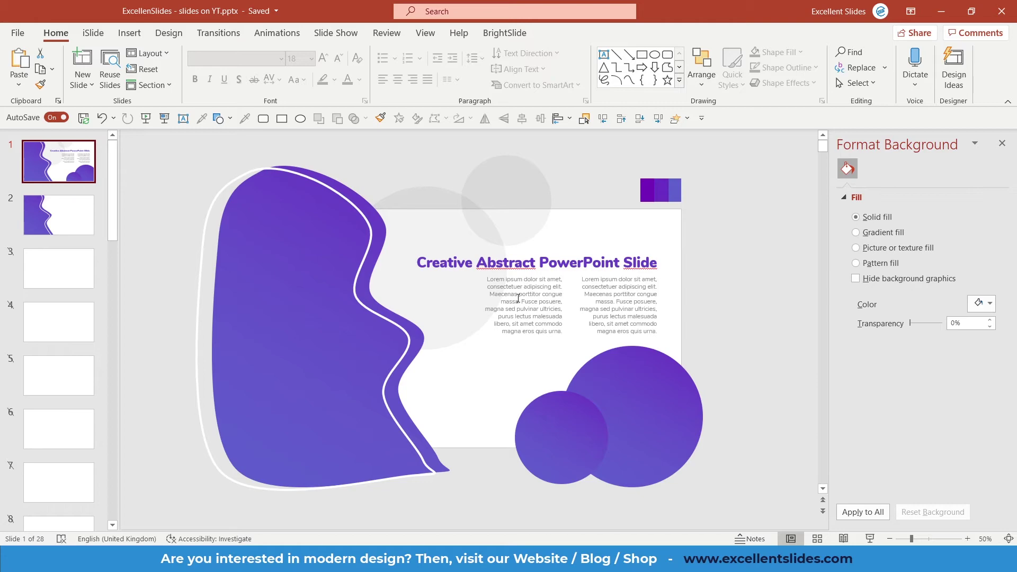
pyautogui.click(580, 260)
pyautogui.keyDown('ctrl'); pyautogui.scroll(3, 530, 276); pyautogui.keyUp('ctrl')
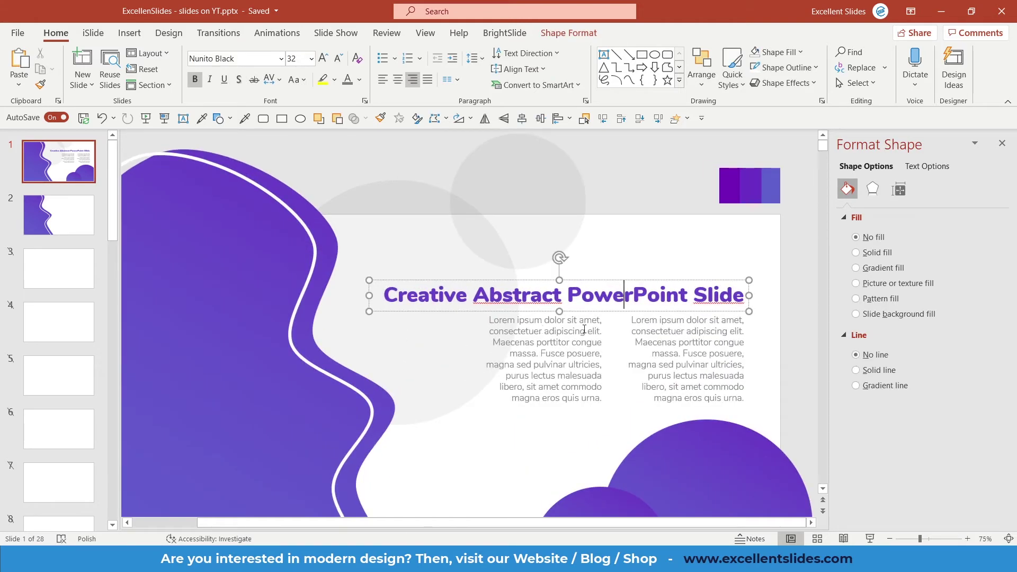
pyautogui.keyDown('ctrl'); pyautogui.scroll(10, 584, 329); pyautogui.keyUp('ctrl')
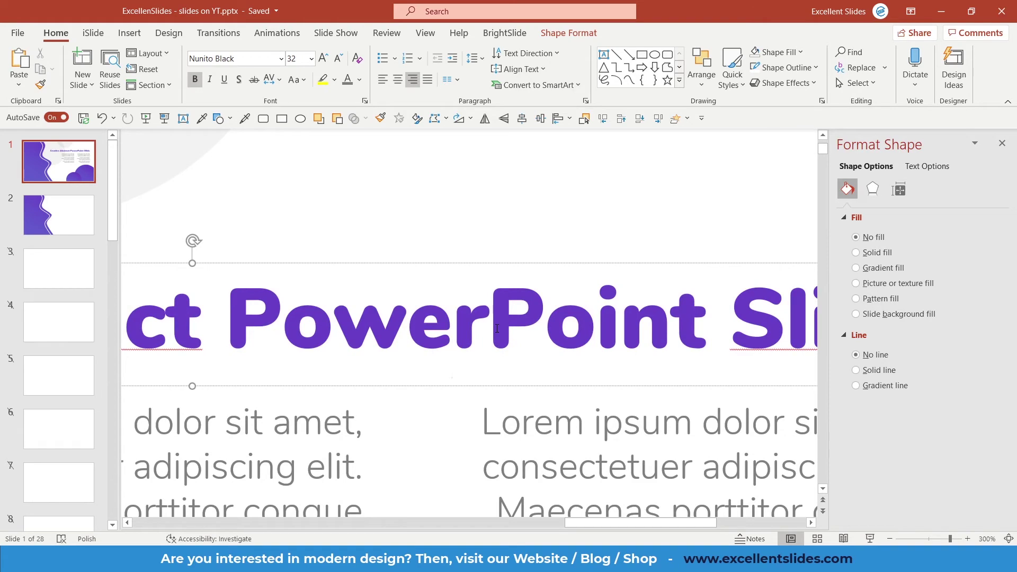
pyautogui.keyDown('ctrl'); pyautogui.scroll(-10, 497, 329); pyautogui.keyUp('ctrl')
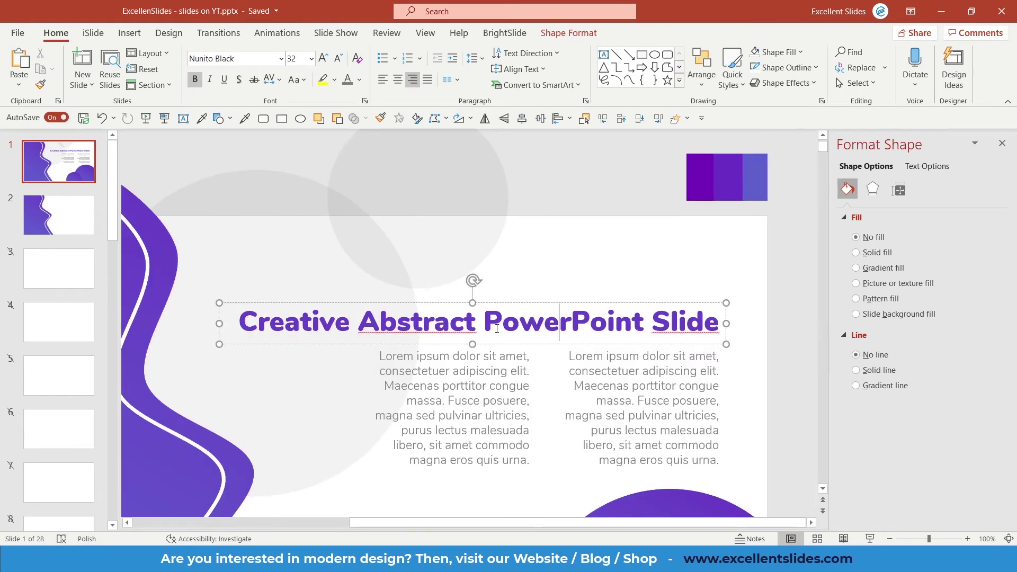
pyautogui.keyDown('ctrl'); pyautogui.scroll(-2, 497, 328); pyautogui.keyUp('ctrl')
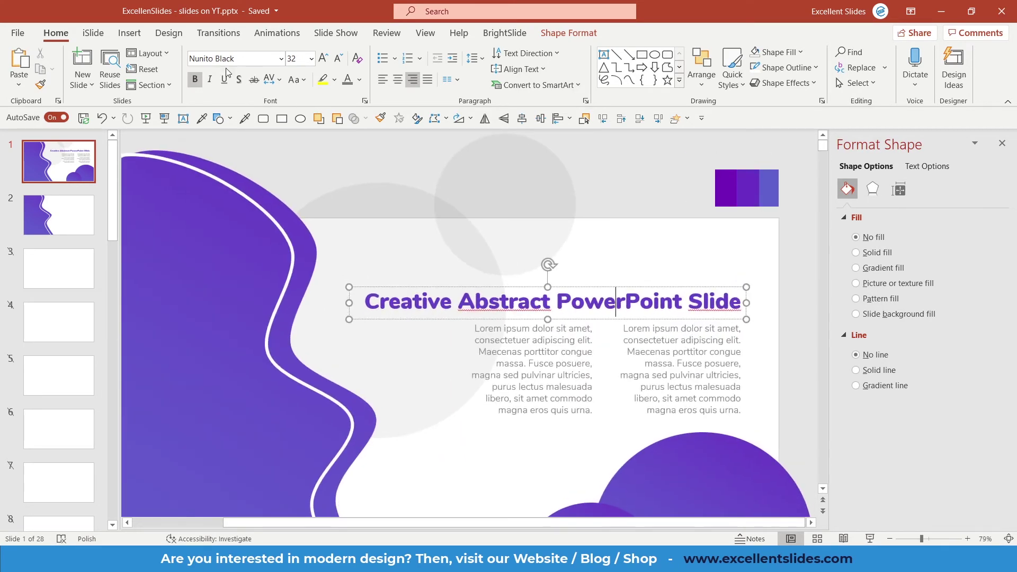
pyautogui.click(485, 340)
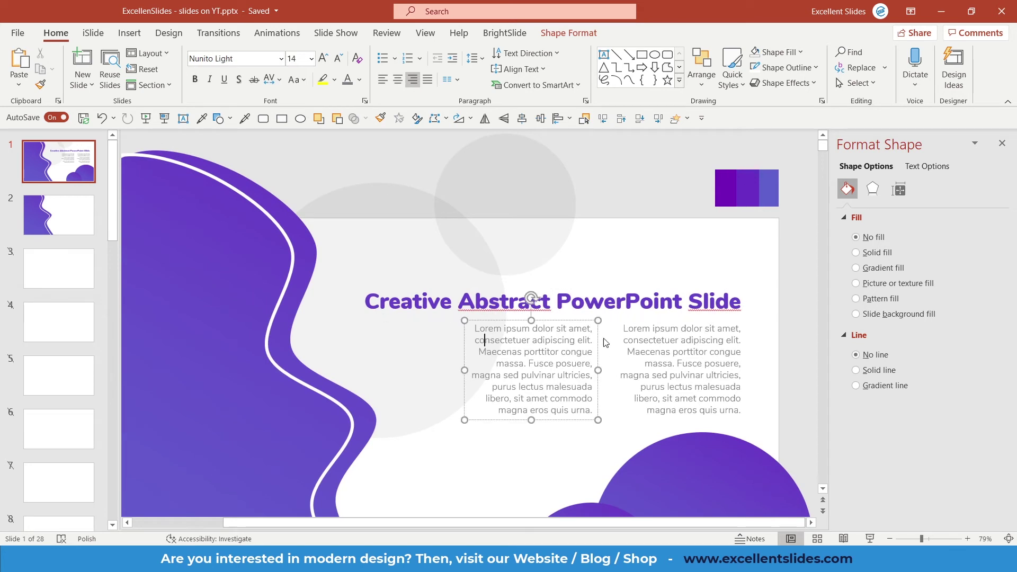
pyautogui.keyDown('shift'); pyautogui.click(646, 360); pyautogui.keyUp('shift')
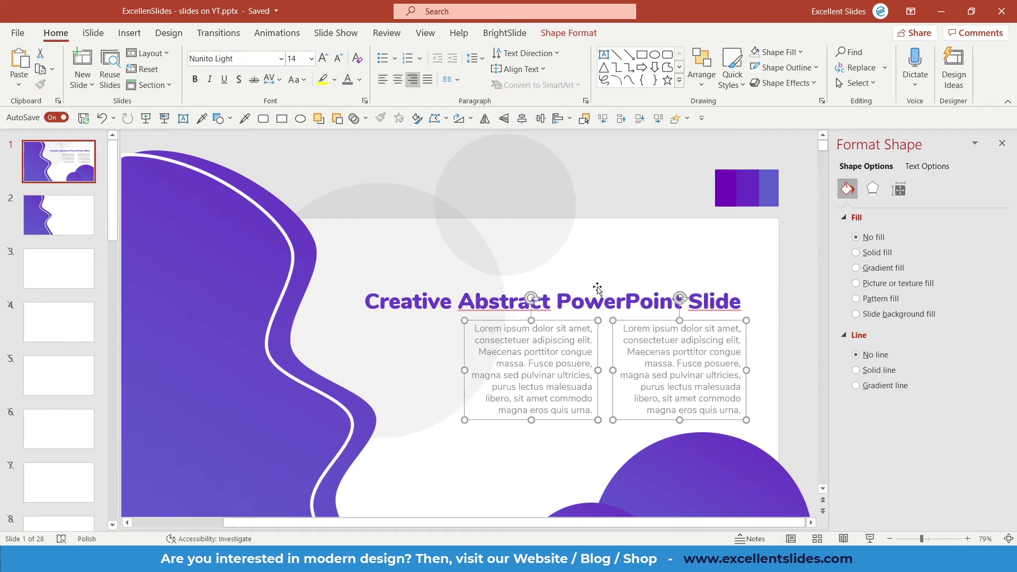
pyautogui.keyDown('shift'); pyautogui.click(597, 287); pyautogui.keyUp('shift')
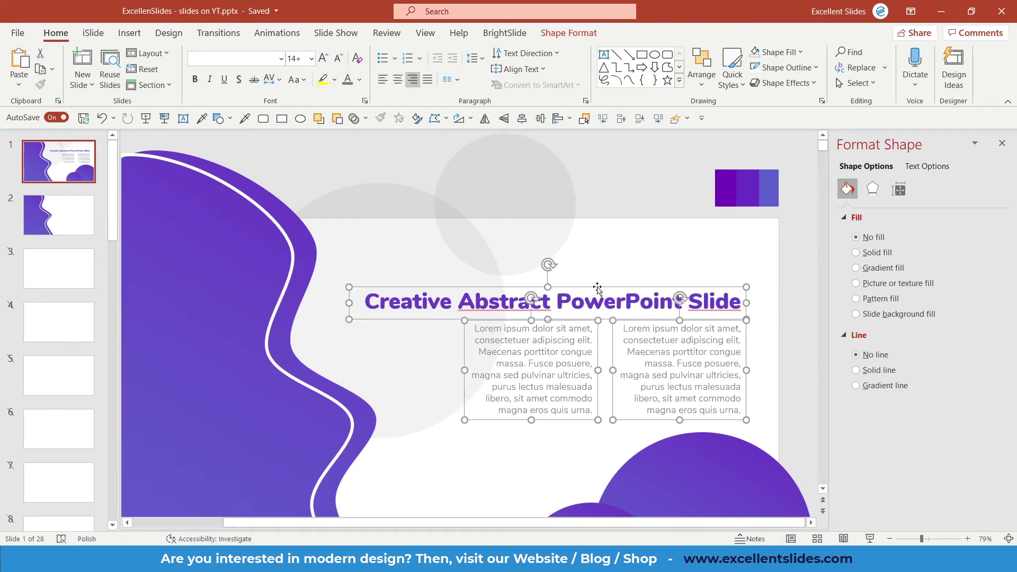
# Paste the title and both lorem ipsum text boxes onto slide 2, then go back to slide 1.
pyautogui.click(63, 212)
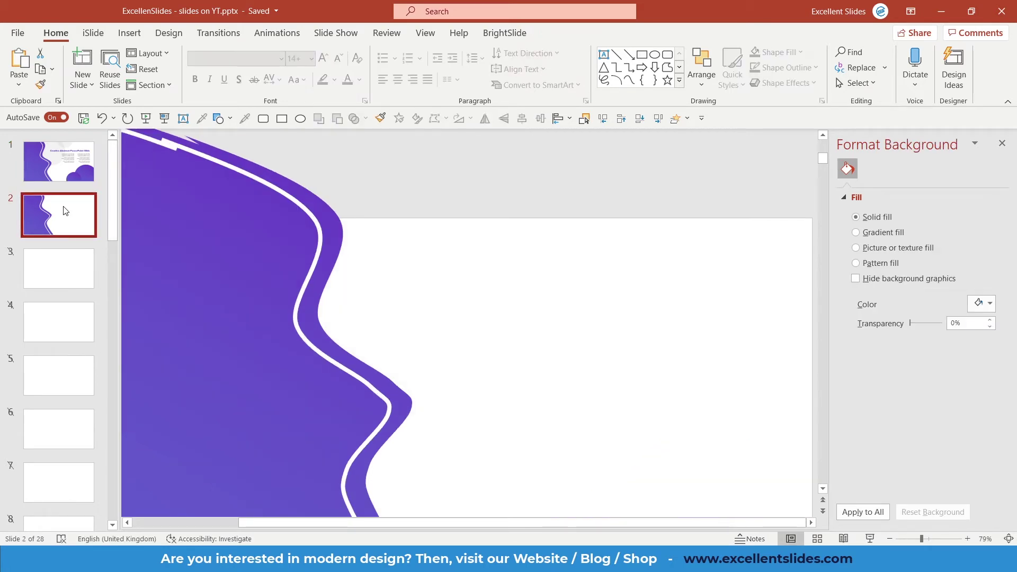
pyautogui.hotkey('ctrl', 'v')
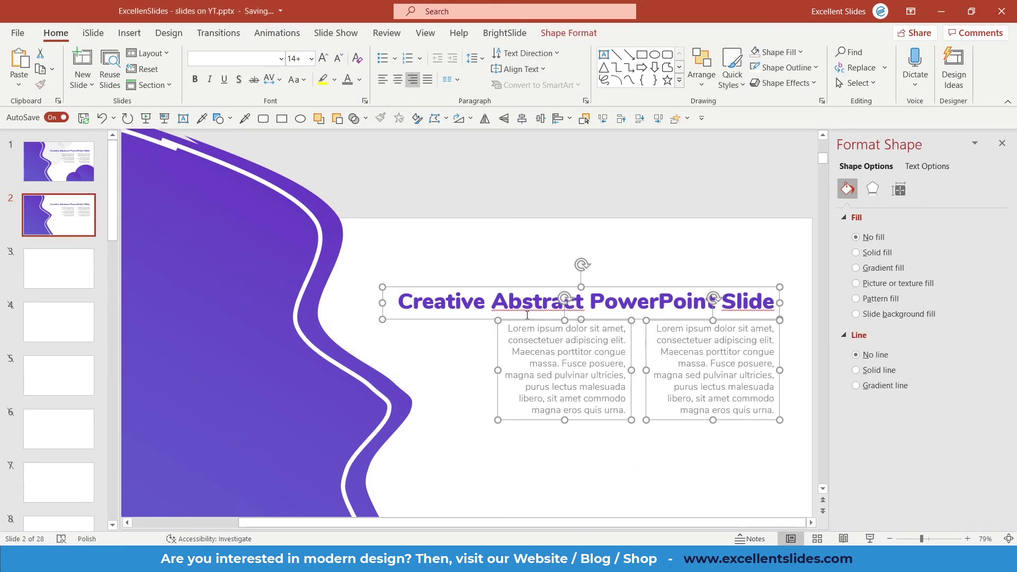
pyautogui.scroll(-5, 541, 288)
pyautogui.scroll(4, 541, 289)
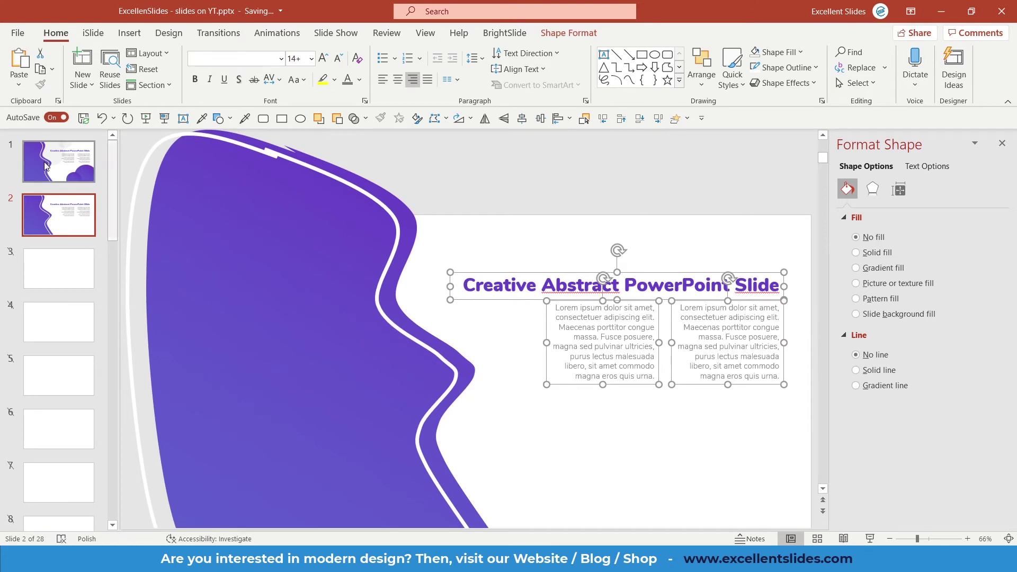
pyautogui.click(59, 169)
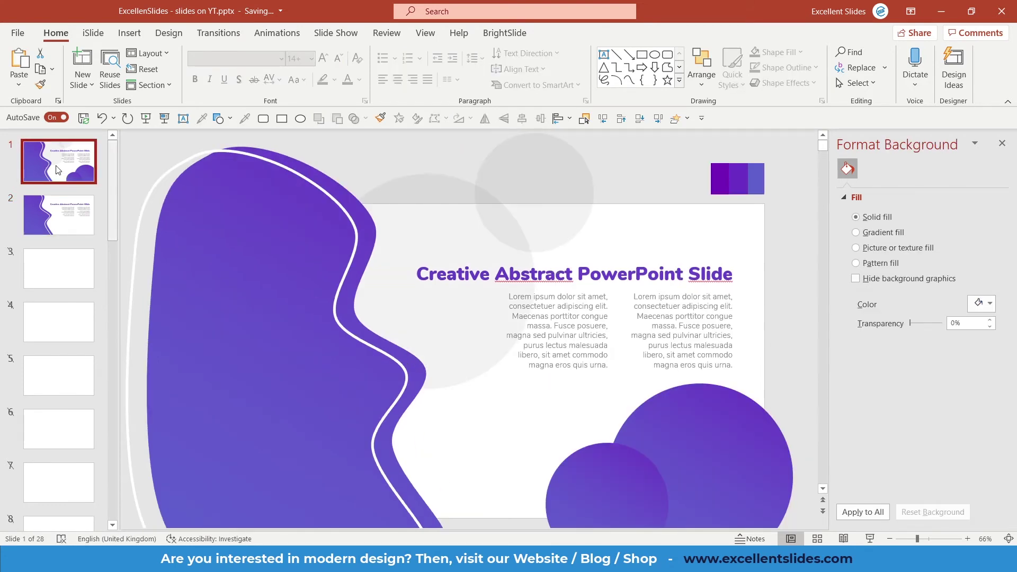
# Select the large gradient circle on slide 1 to inspect it, then deselect it.
pyautogui.scroll(-4, 450, 310)
pyautogui.scroll(2, 565, 339)
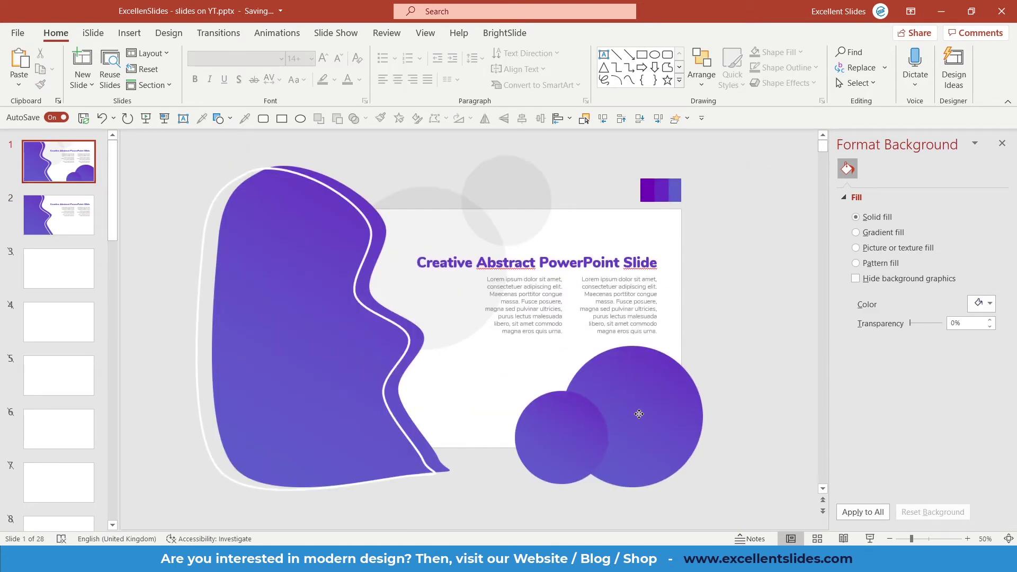
pyautogui.click(644, 406)
pyautogui.scroll(2, 618, 398)
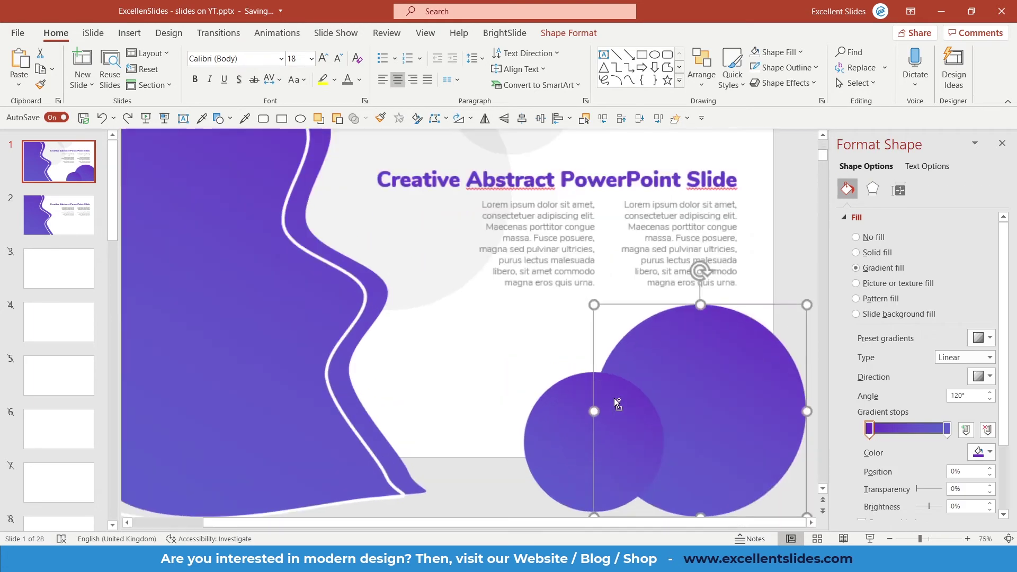
pyautogui.click(540, 352)
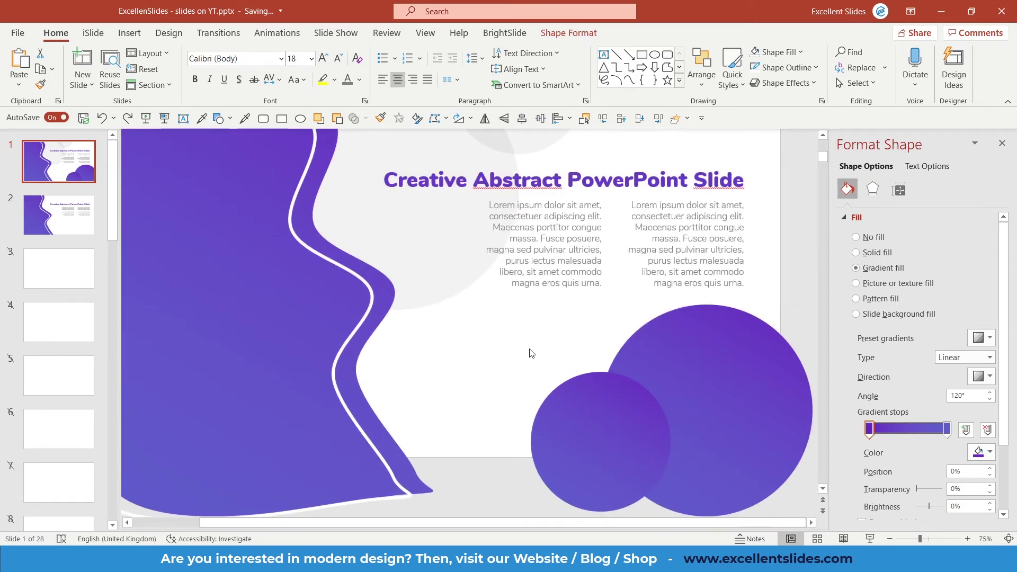
# Draw a red circle with the Oval tool and nudge it up and left.
pyautogui.click(300, 117)
pyautogui.moveTo(418, 272); pyautogui.dragTo(594, 459)
pyautogui.moveTo(499, 359); pyautogui.dragTo(476, 357)
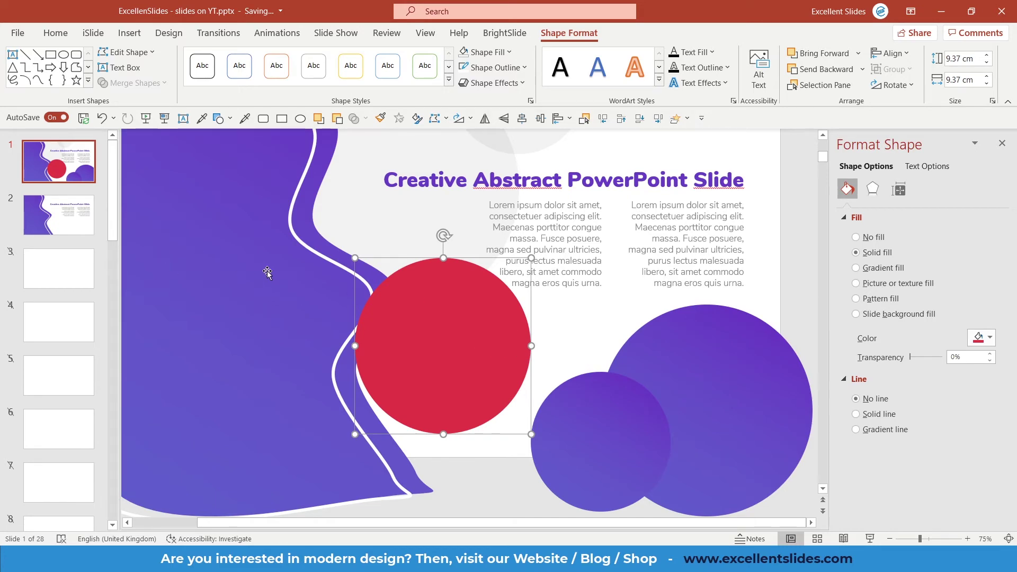
# Move the red circle to slide 2, enlarge it and place it at the bottom-right.
pyautogui.press('Delete')
pyautogui.click(56, 215)
pyautogui.hotkey('ctrl', 'v')
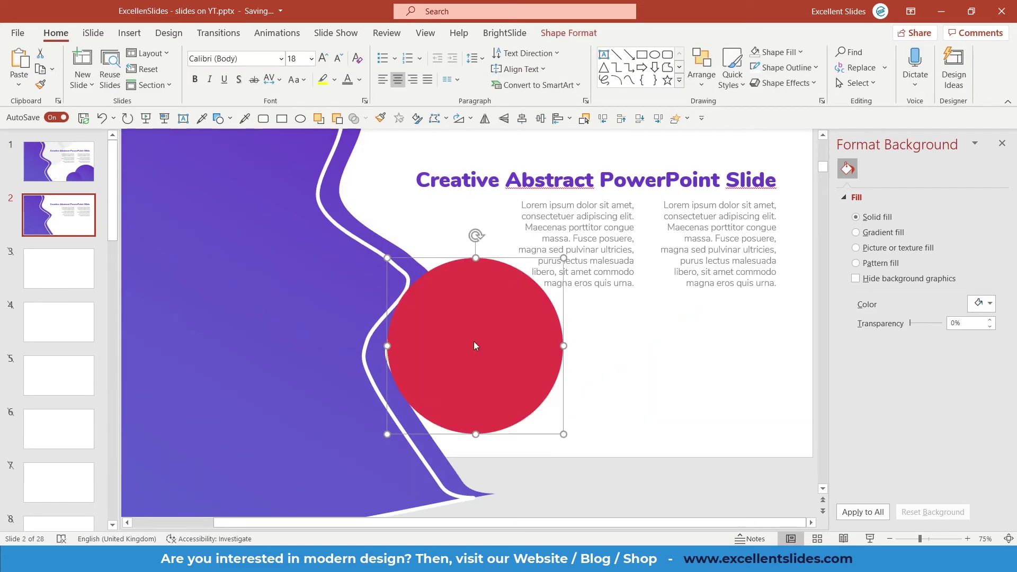
pyautogui.keyDown('ctrl'); pyautogui.scroll(-5, 474, 341); pyautogui.keyUp('ctrl')
pyautogui.moveTo(499, 389); pyautogui.dragTo(509, 414)
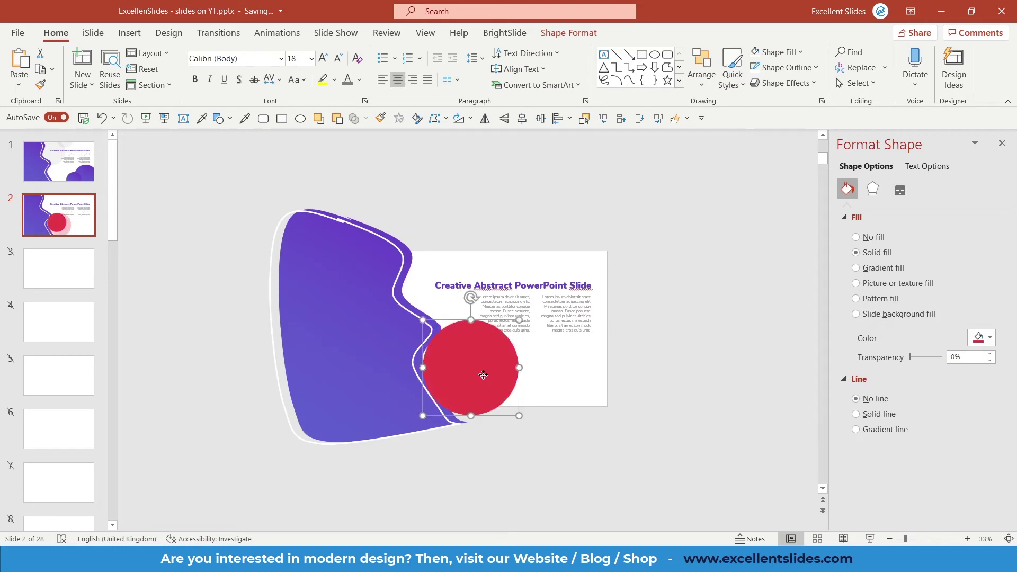
pyautogui.moveTo(474, 361); pyautogui.dragTo(584, 393)
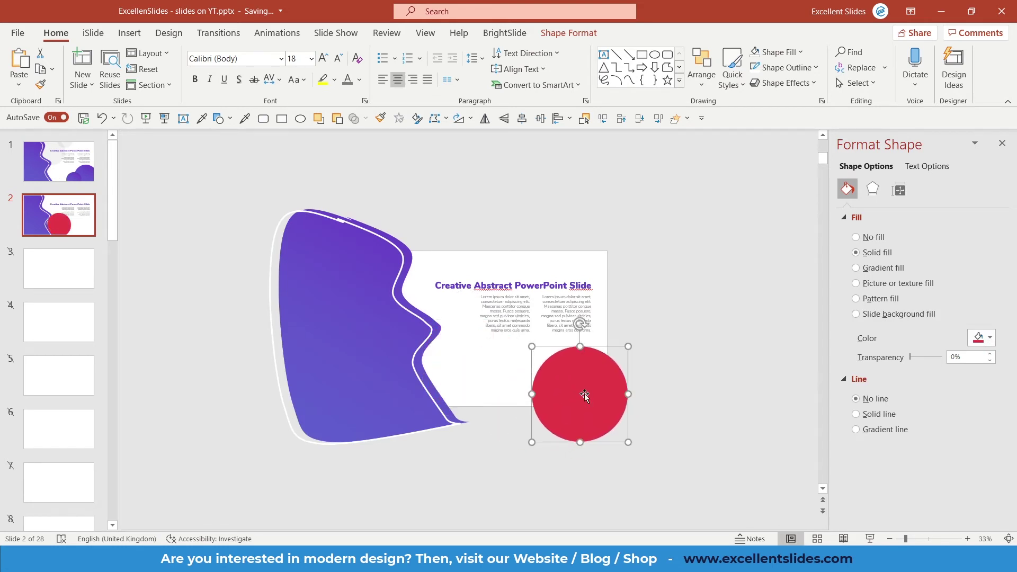
pyautogui.keyDown('ctrl'); pyautogui.scroll(3, 583, 391); pyautogui.keyUp('ctrl')
pyautogui.keyDown('ctrl'); pyautogui.scroll(-3, 584, 391); pyautogui.keyUp('ctrl')
# Format-paint the purple wave's gradient onto the red circle, then show slide 1.
pyautogui.click(377, 314)
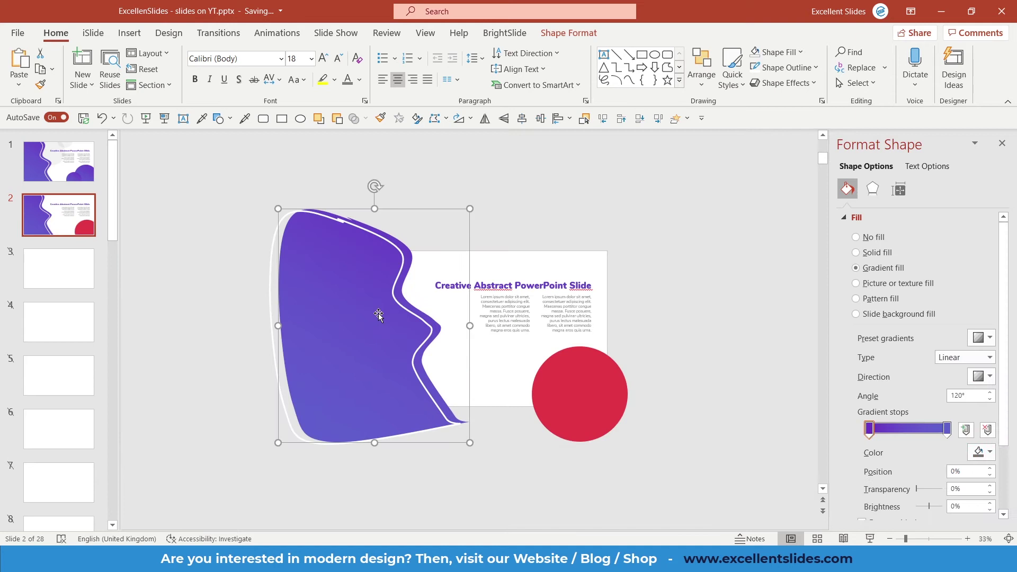
pyautogui.keyDown('ctrl'); pyautogui.scroll(3, 381, 343); pyautogui.keyUp('ctrl')
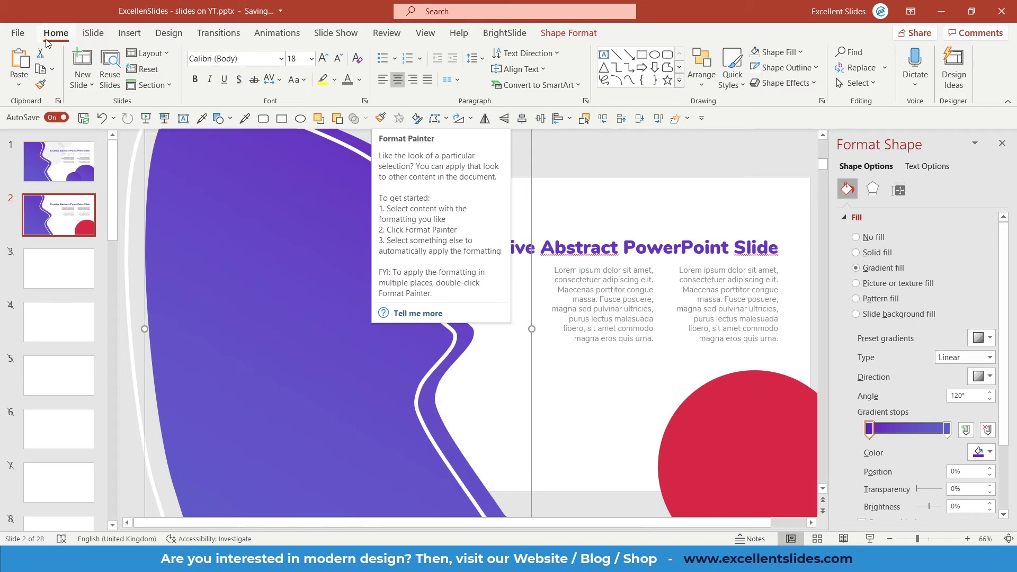
pyautogui.click(45, 86)
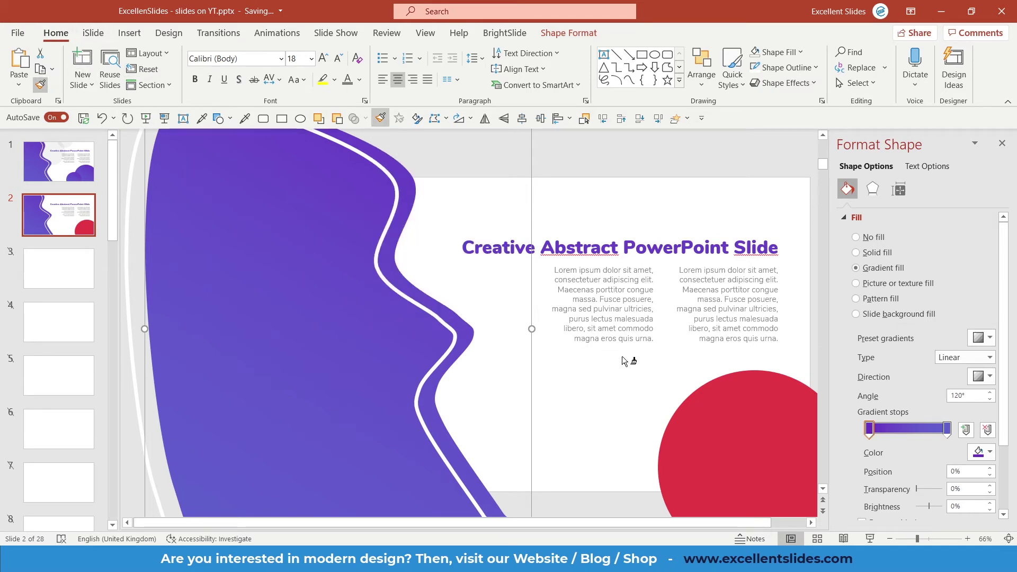
pyautogui.click(725, 437)
pyautogui.scroll(-4, 710, 413)
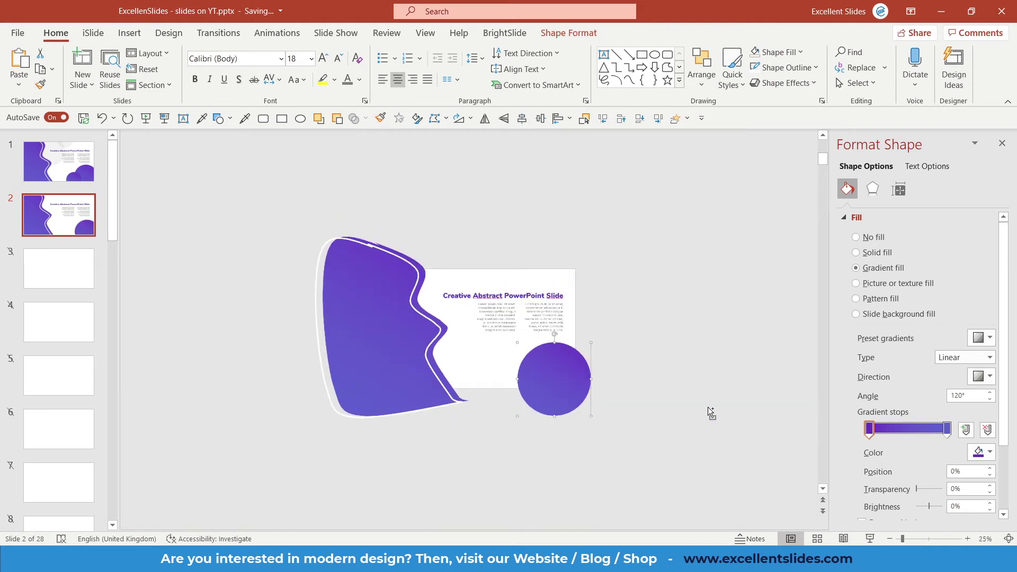
pyautogui.scroll(3, 615, 389)
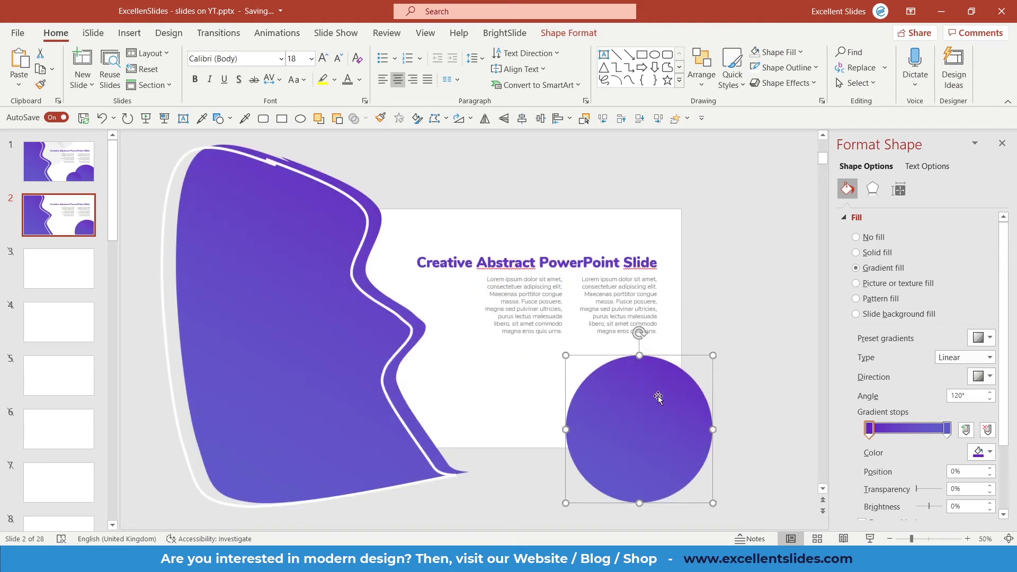
pyautogui.press('pageup')
# Duplicate the large gradient circle on slide 2, shrink the copy and overlap it.
pyautogui.press('pagedown')
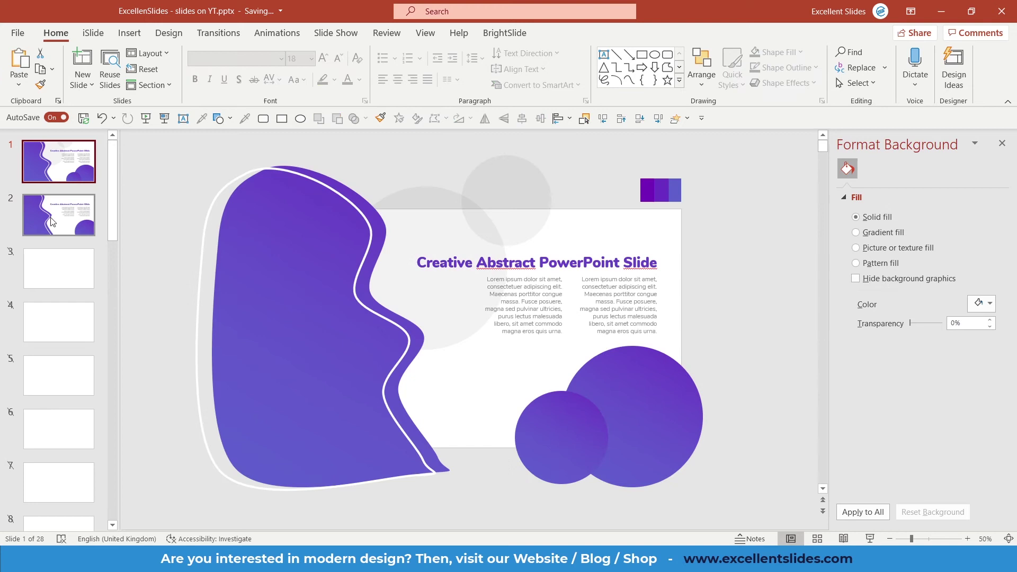
pyautogui.click(605, 414)
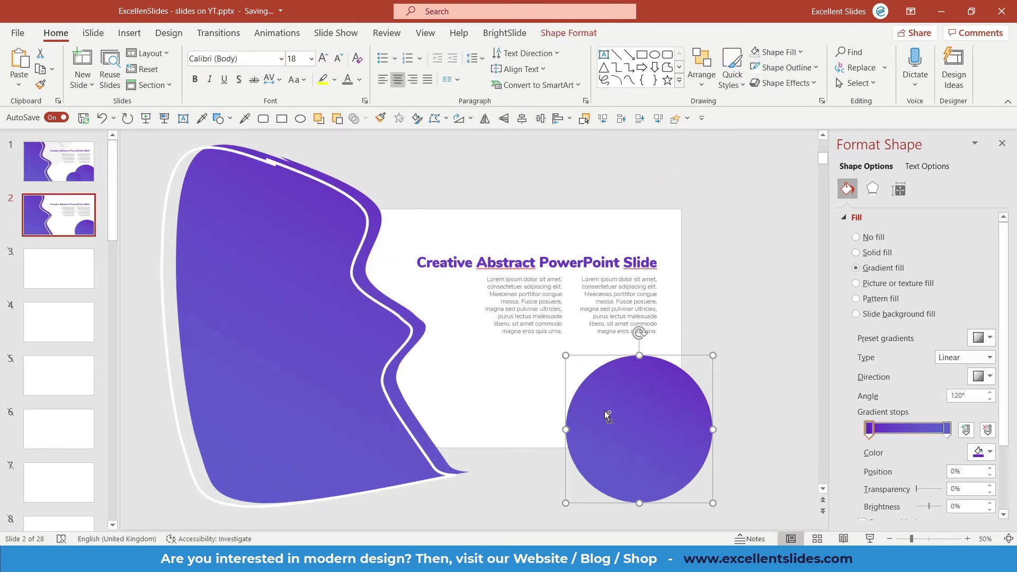
pyautogui.keyDown('ctrl'); pyautogui.moveTo(633, 422); pyautogui.dragTo(538, 438); pyautogui.keyUp('ctrl')
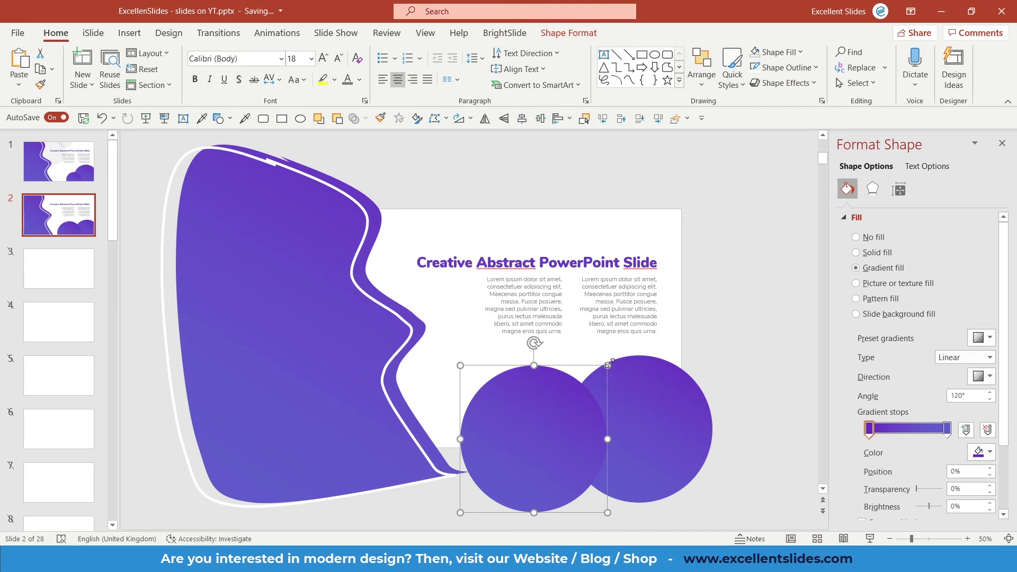
pyautogui.moveTo(609, 363); pyautogui.dragTo(546, 428)
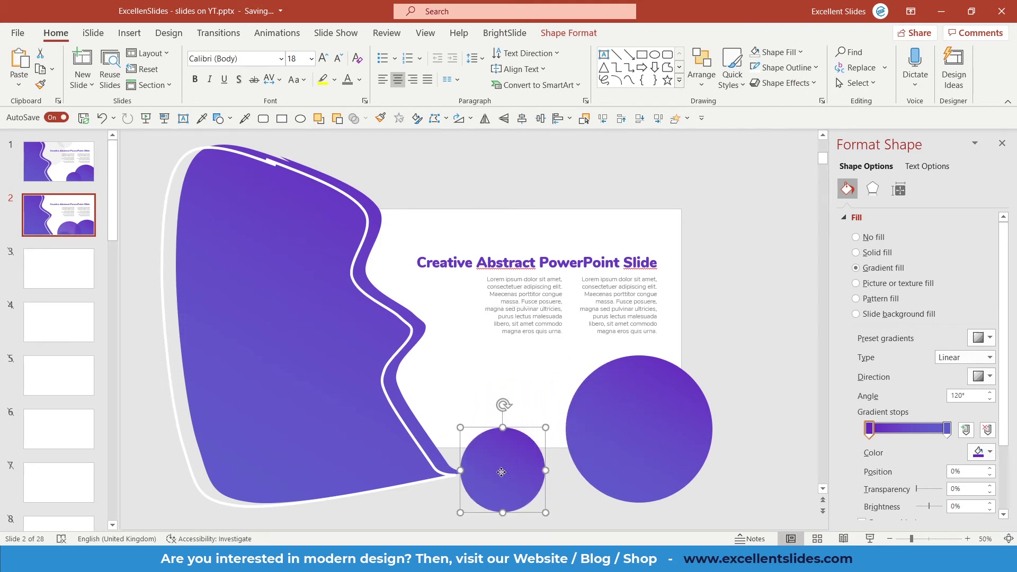
pyautogui.moveTo(502, 472); pyautogui.dragTo(552, 436)
pyautogui.moveTo(598, 391); pyautogui.dragTo(605, 388)
pyautogui.moveTo(556, 432); pyautogui.dragTo(546, 424)
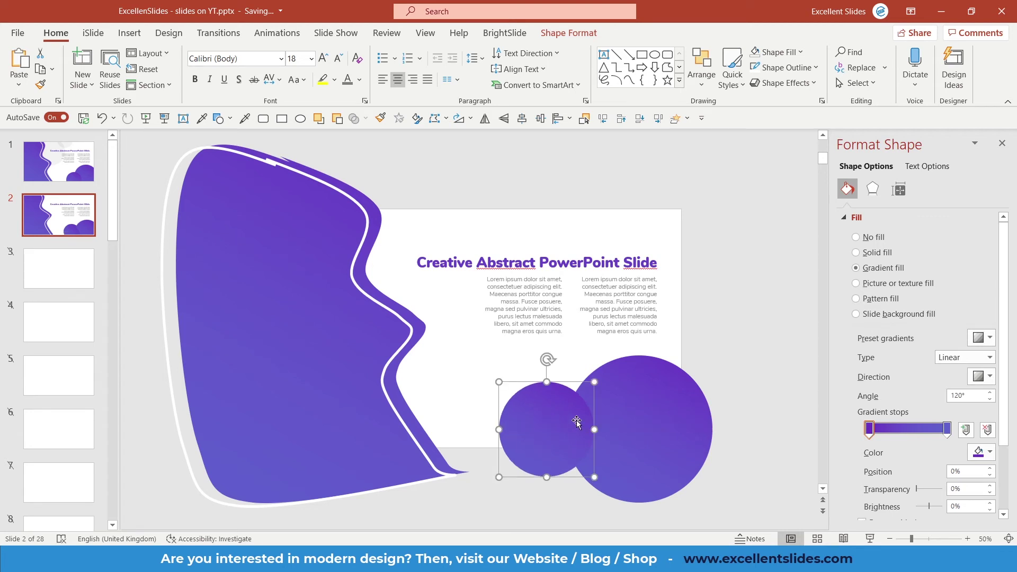
# Send the small circle behind the large one.
pyautogui.scroll(2, 554, 419)
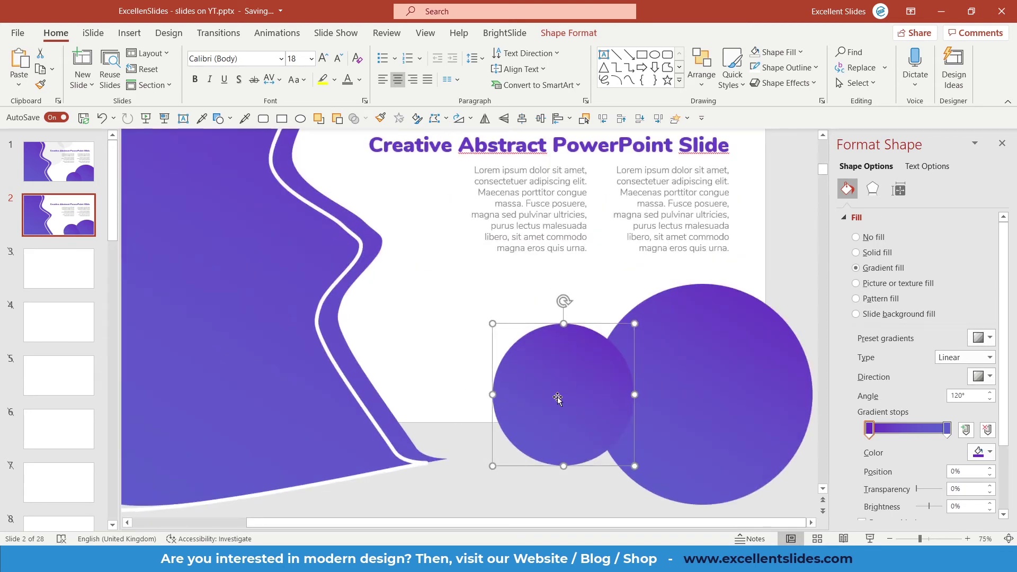
pyautogui.rightClick(557, 370)
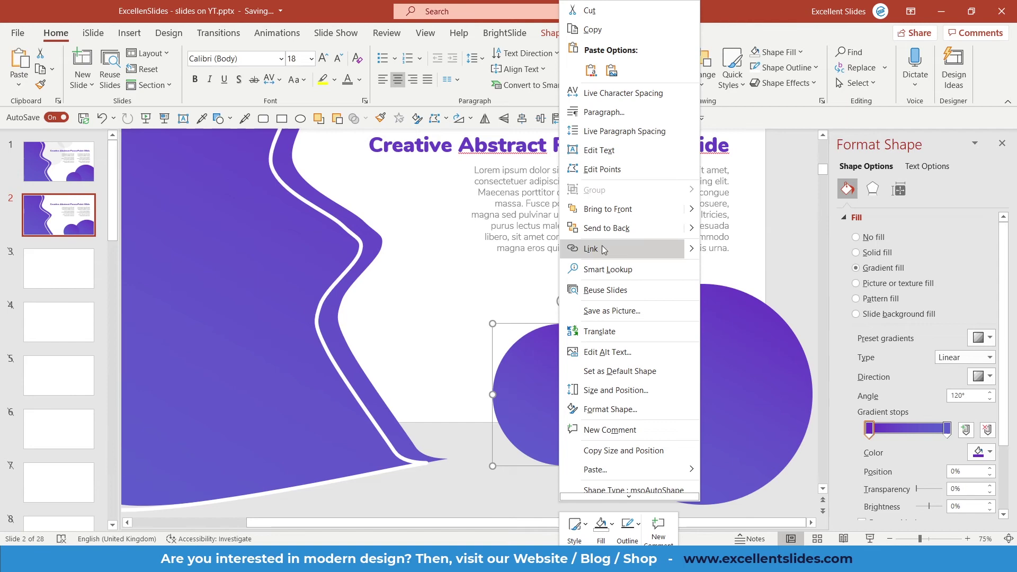
pyautogui.click(610, 229)
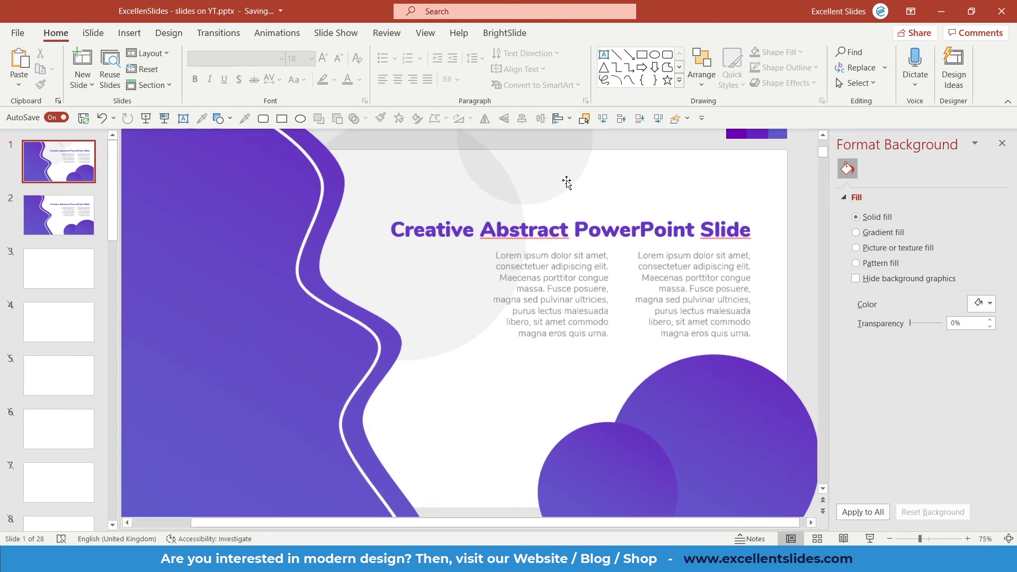
# Set slide 1's grey circle to black at 95% transparency and nudge it slightly left and down.
pyautogui.click(565, 183)
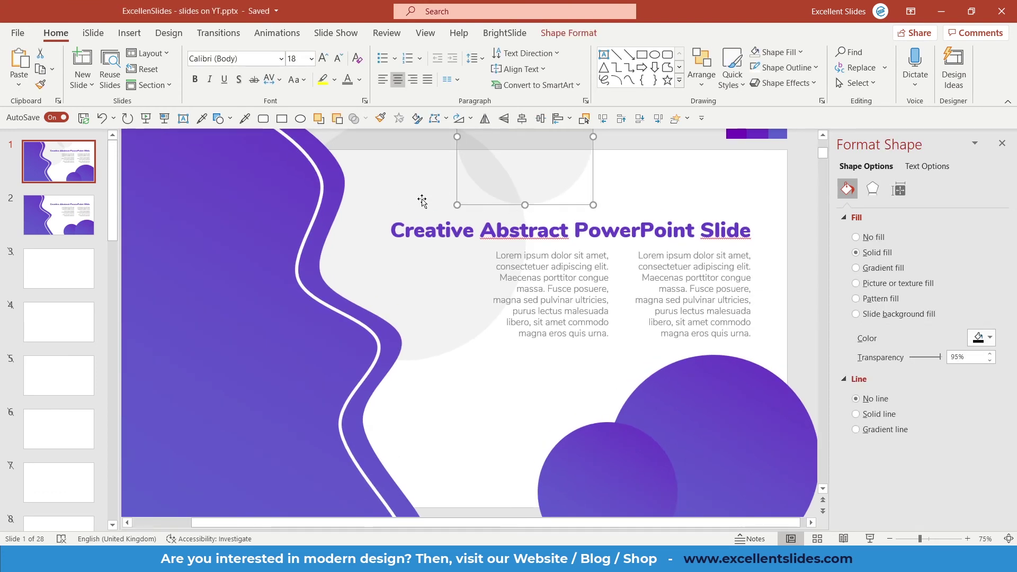
pyautogui.scroll(2, 448, 195)
pyautogui.keyDown('ctrl'); pyautogui.scroll(1, 515, 209); pyautogui.keyUp('ctrl')
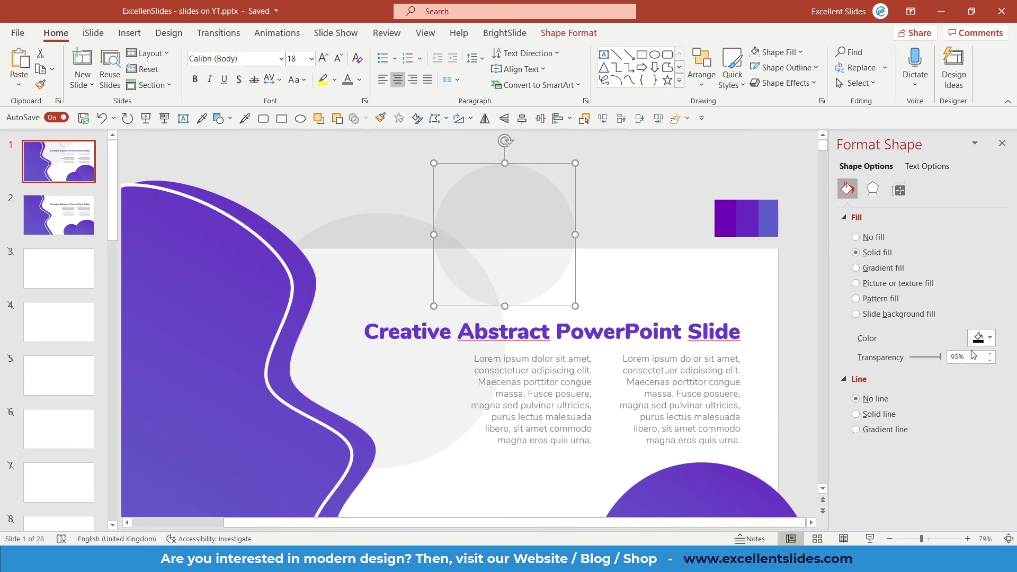
pyautogui.moveTo(941, 361); pyautogui.dragTo(909, 358)
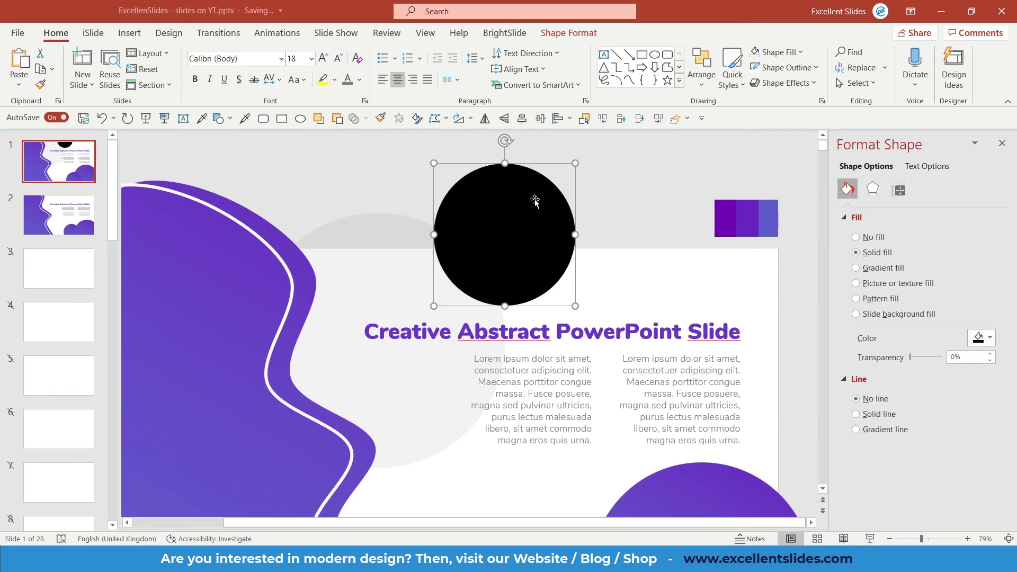
pyautogui.doubleClick(972, 356)
pyautogui.write('9')
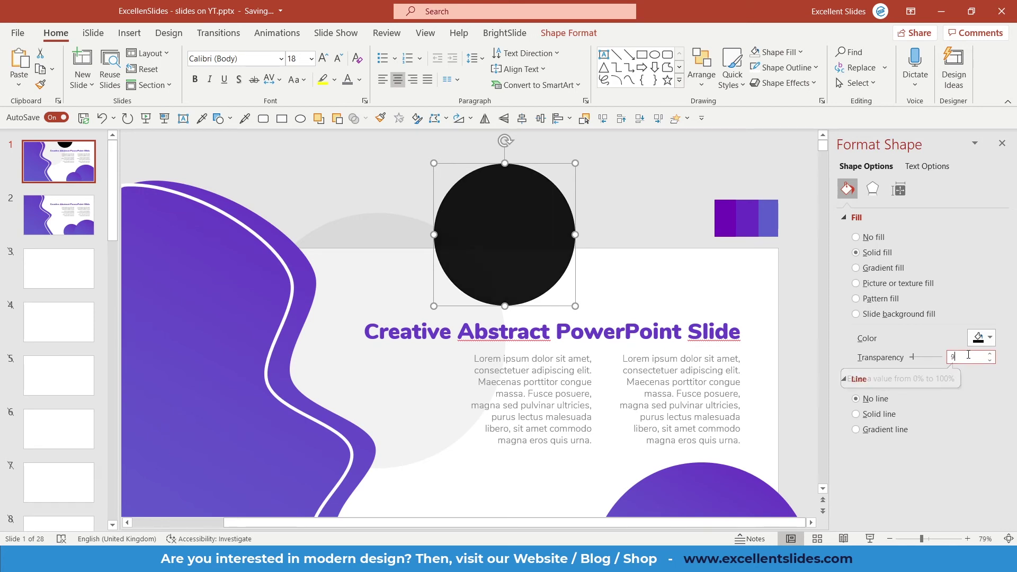
pyautogui.write('5')
pyautogui.press('Return')
pyautogui.click(630, 260)
pyautogui.scroll(-1, 630, 257)
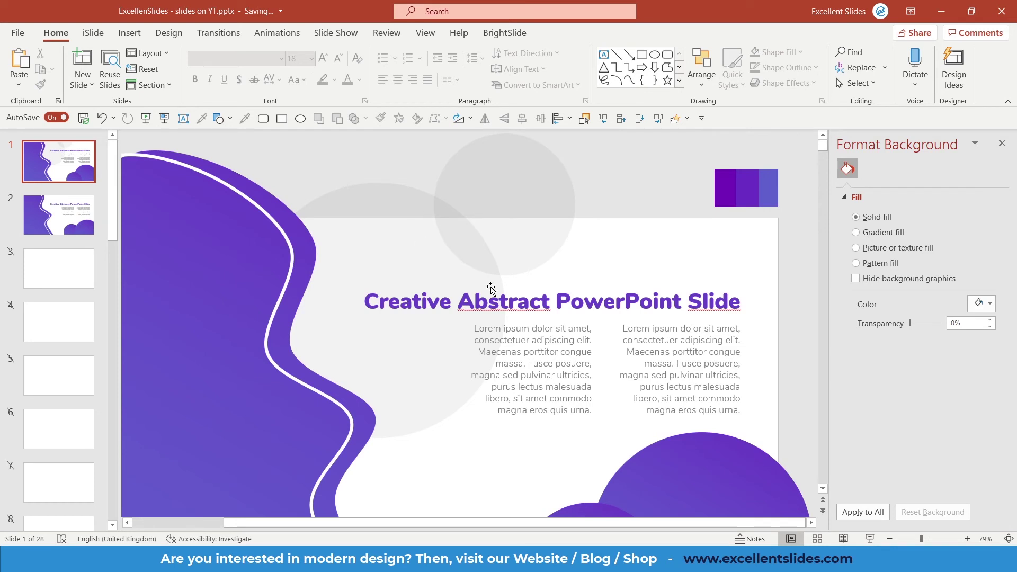
pyautogui.moveTo(569, 234); pyautogui.dragTo(463, 243)
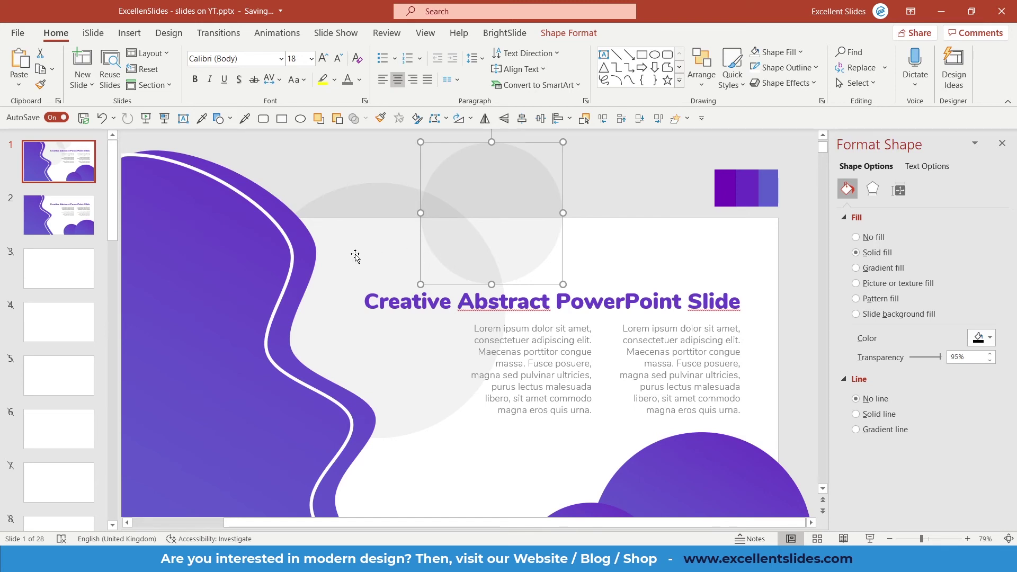
# On slide 2, give the grey circle black fill at 95% transparency and reposition it.
pyautogui.click(42, 206)
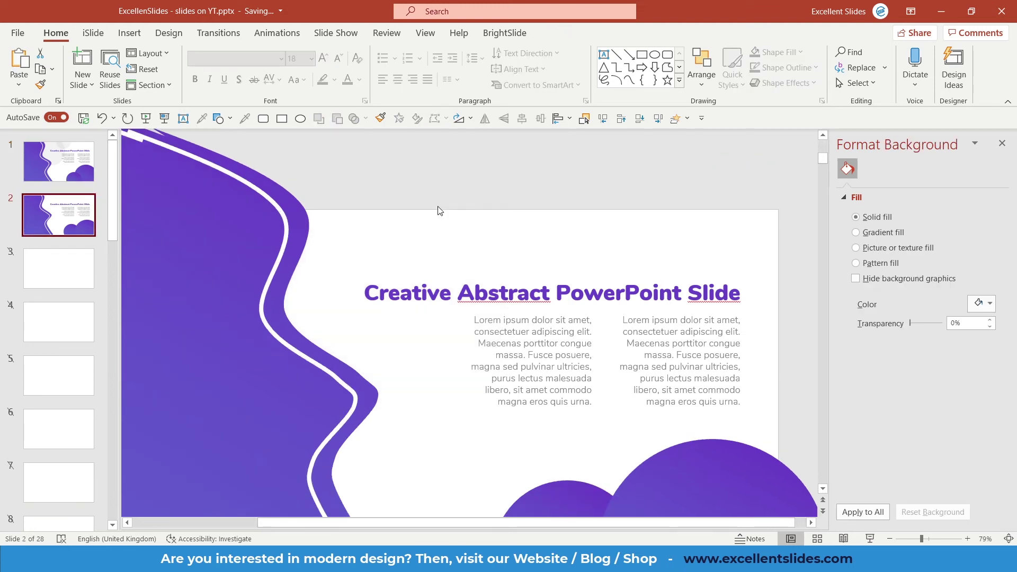
pyautogui.click(442, 260)
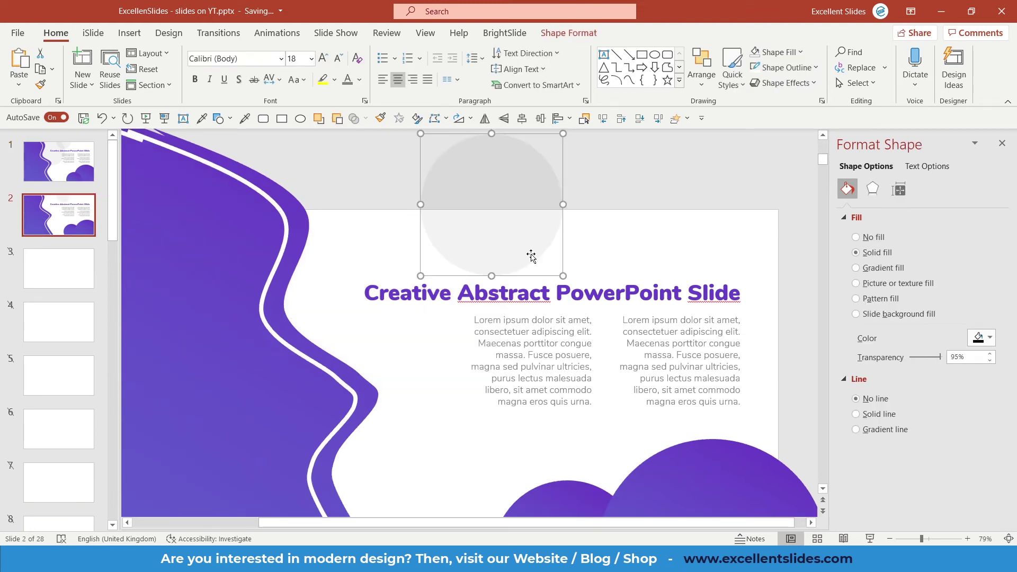
pyautogui.moveTo(942, 358); pyautogui.dragTo(867, 360)
pyautogui.moveTo(485, 202)
pyautogui.mouseDown()
pyautogui.moveTo(534, 228)
pyautogui.moveTo(466, 211)
pyautogui.moveTo(473, 217)
pyautogui.mouseUp()
pyautogui.click(991, 339)
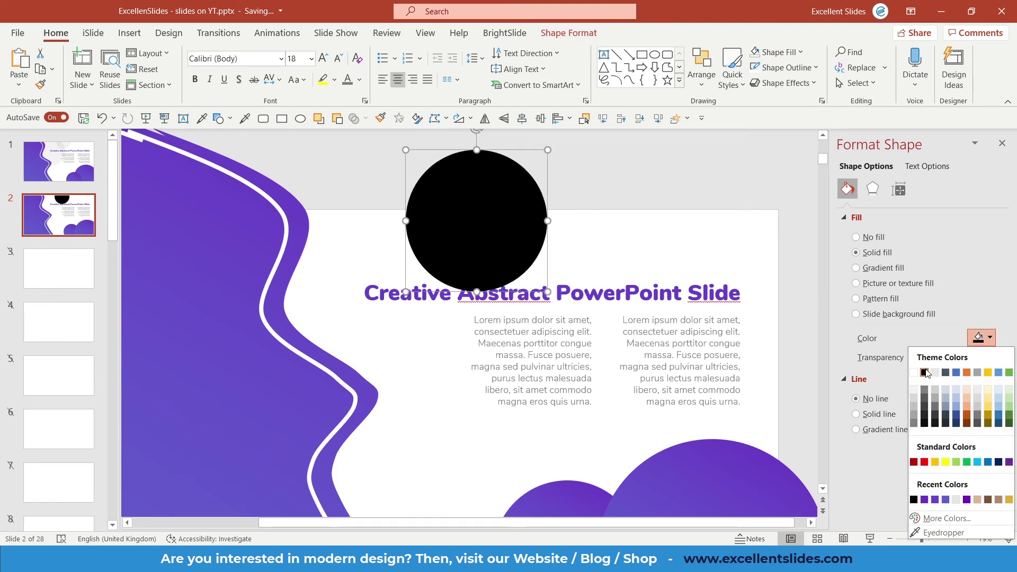
pyautogui.click(929, 374)
pyautogui.click(962, 358)
pyautogui.doubleClick(974, 356)
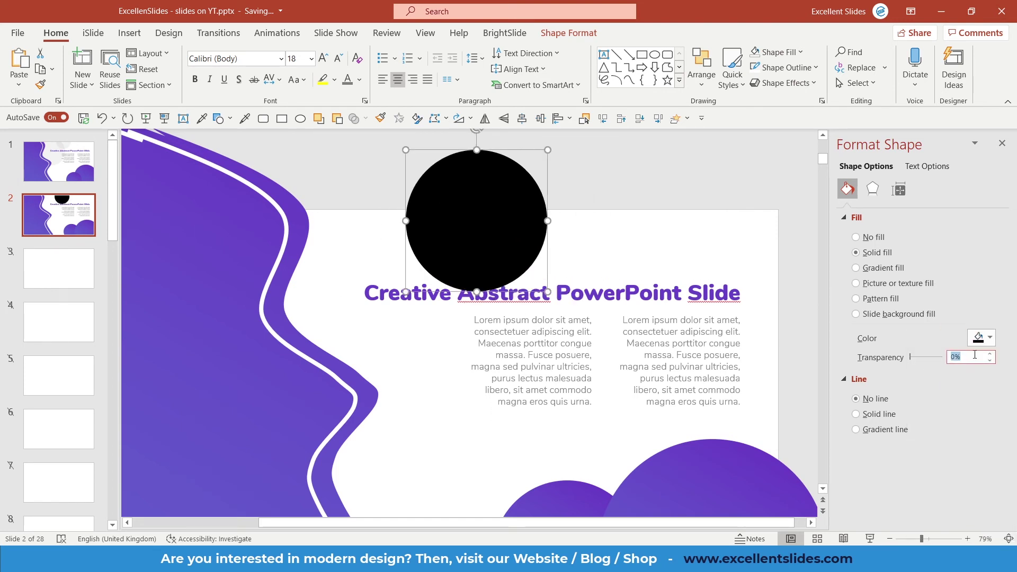
pyautogui.write('95')
pyautogui.press('Return')
pyautogui.moveTo(473, 227); pyautogui.dragTo(329, 244)
# Enlarge the faint circle, move it up onto the wave, and send it to back.
pyautogui.hscroll(-5, 334, 249)
pyautogui.scroll(1, 334, 249)
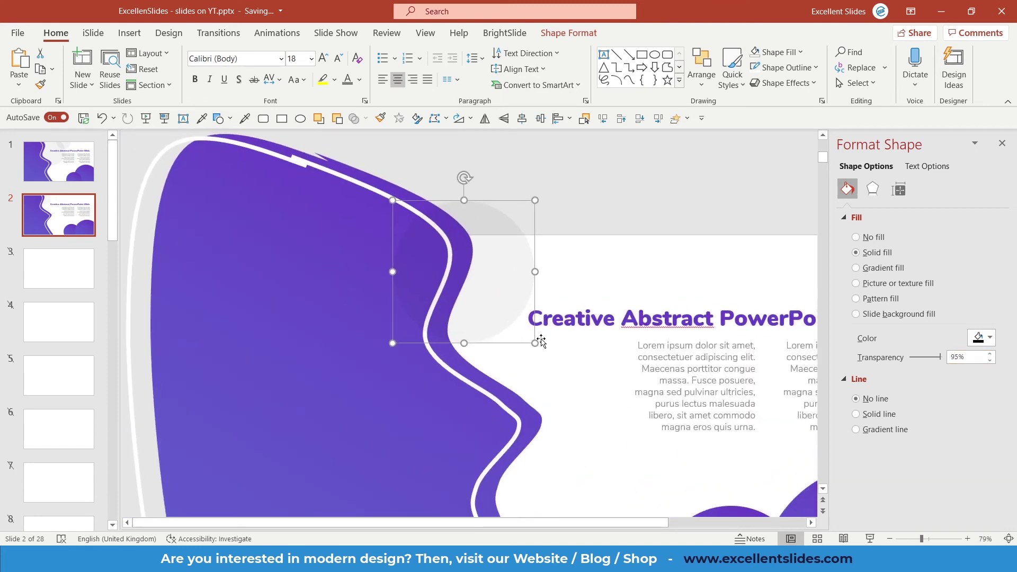
pyautogui.moveTo(536, 343); pyautogui.dragTo(627, 435)
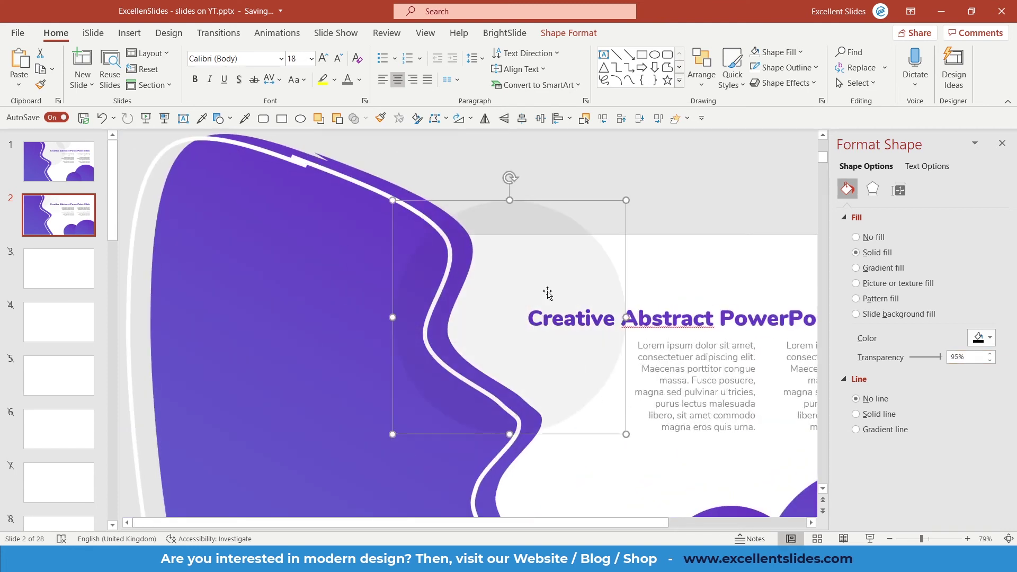
pyautogui.moveTo(547, 293); pyautogui.dragTo(541, 263)
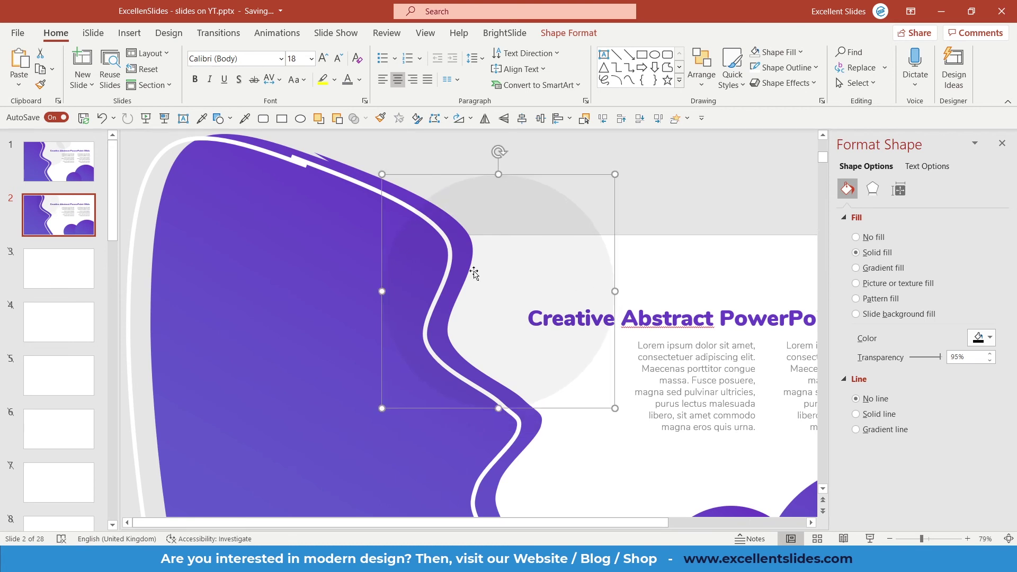
pyautogui.rightClick(549, 259)
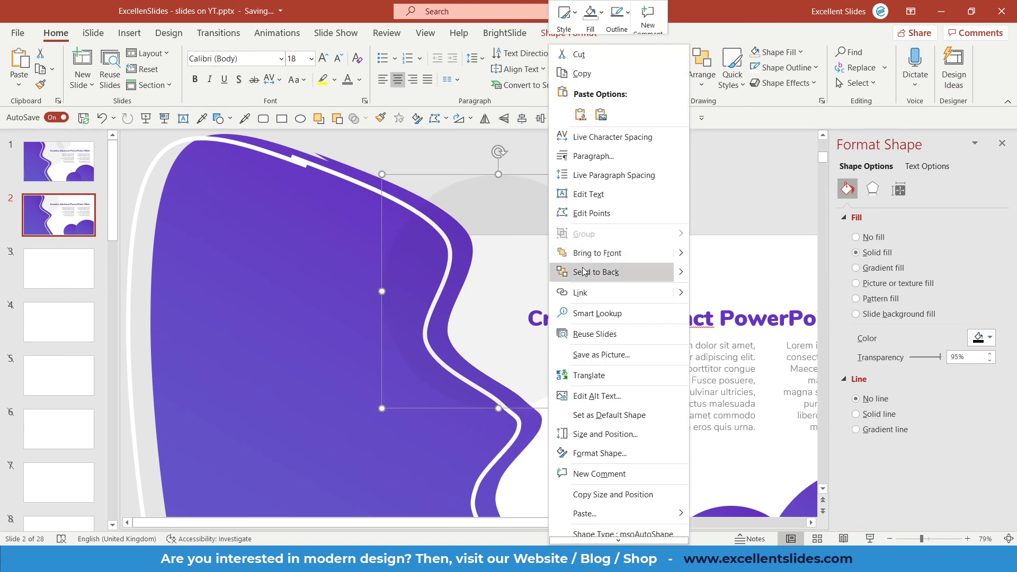
pyautogui.click(583, 272)
# Duplicate the circle to the right, shrink the copy, and place it near the title.
pyautogui.scroll(-2, 585, 270)
pyautogui.scroll(1, 548, 270)
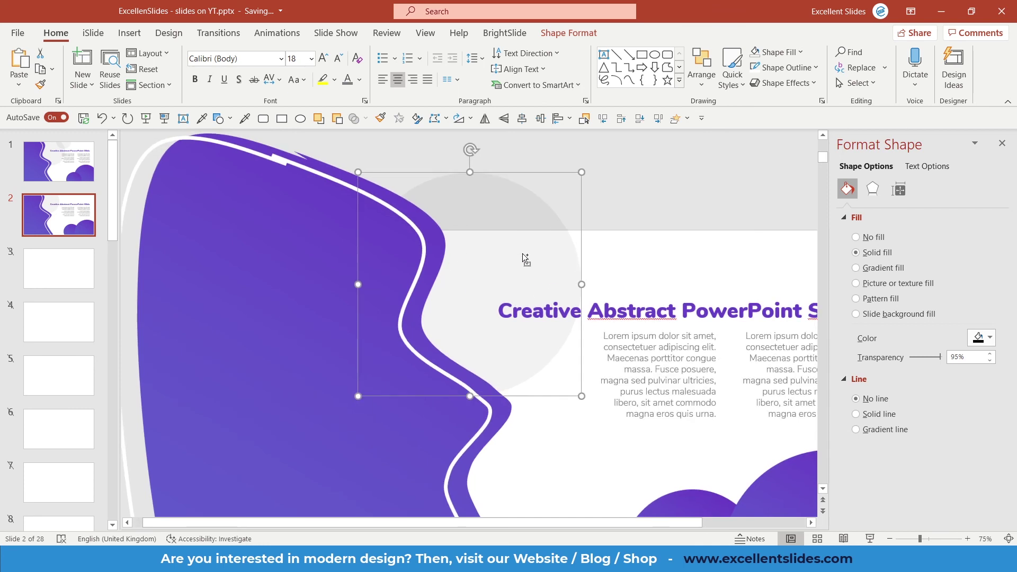
pyautogui.keyDown('ctrl'); pyautogui.moveTo(525, 259); pyautogui.dragTo(664, 260); pyautogui.keyUp('ctrl')
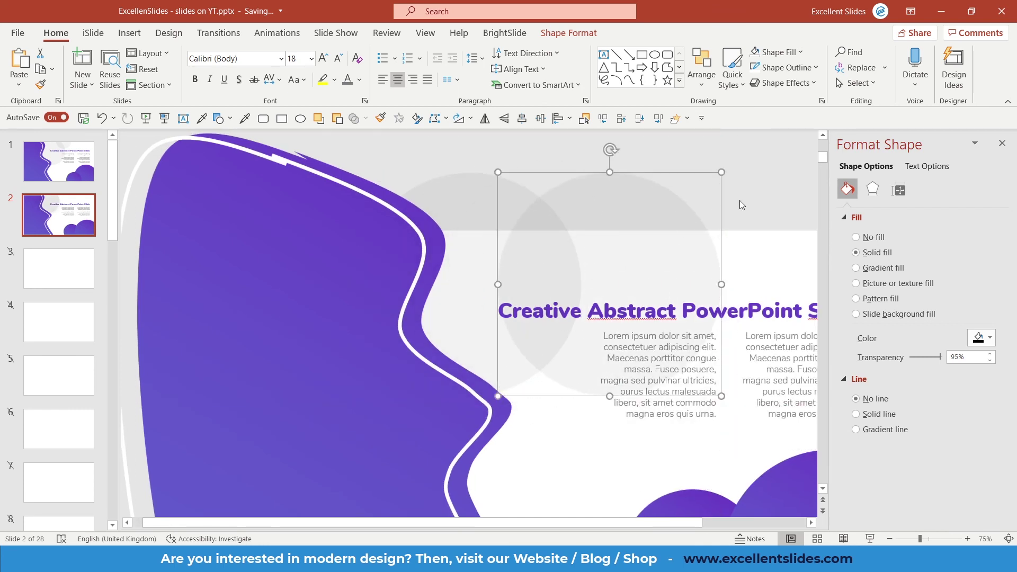
pyautogui.keyDown('shift'); pyautogui.moveTo(721, 173); pyautogui.dragTo(588, 313); pyautogui.keyUp('shift')
pyautogui.moveTo(569, 384); pyautogui.dragTo(602, 281)
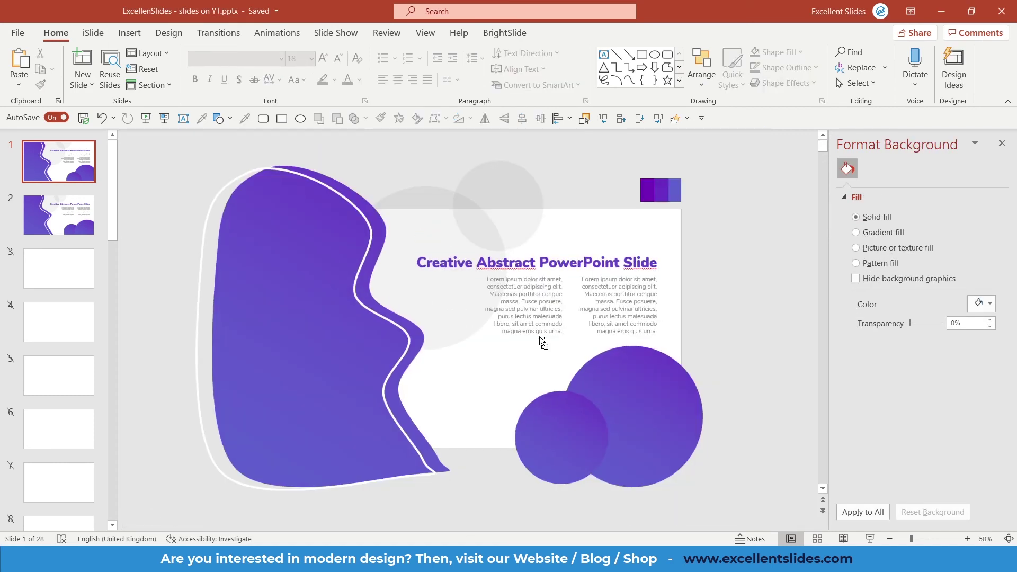
# Scroll up to view slide 1's original design for comparison.
pyautogui.scroll(2, 539, 336)
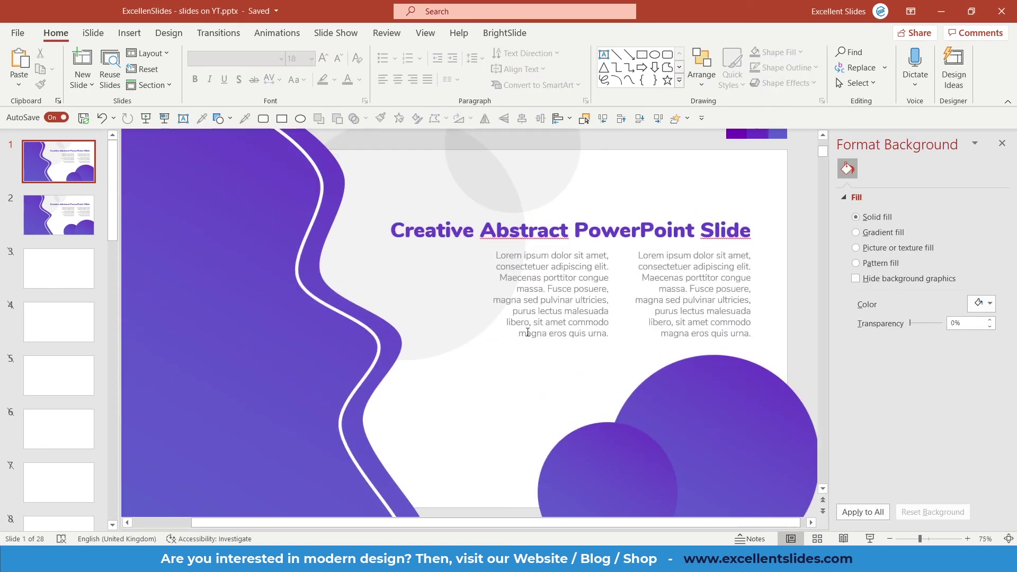